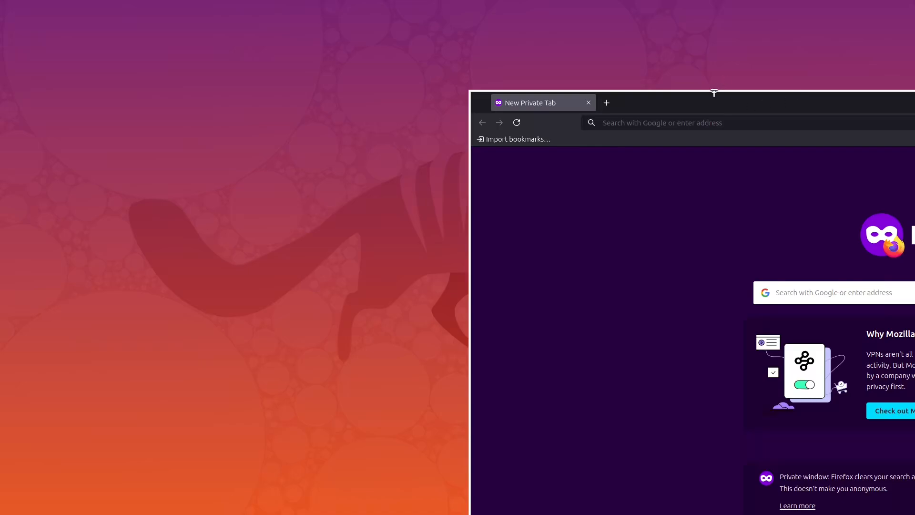
pyautogui.press('super+q')
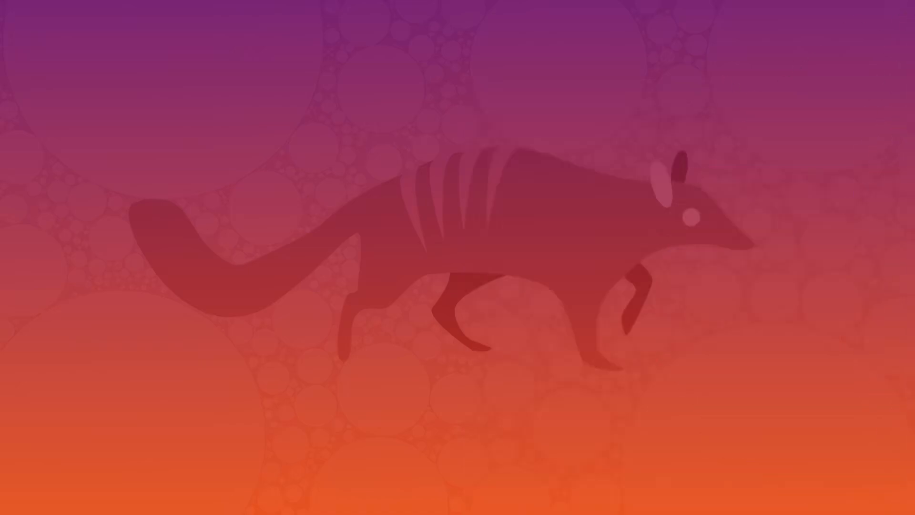
pyautogui.press('super+1')
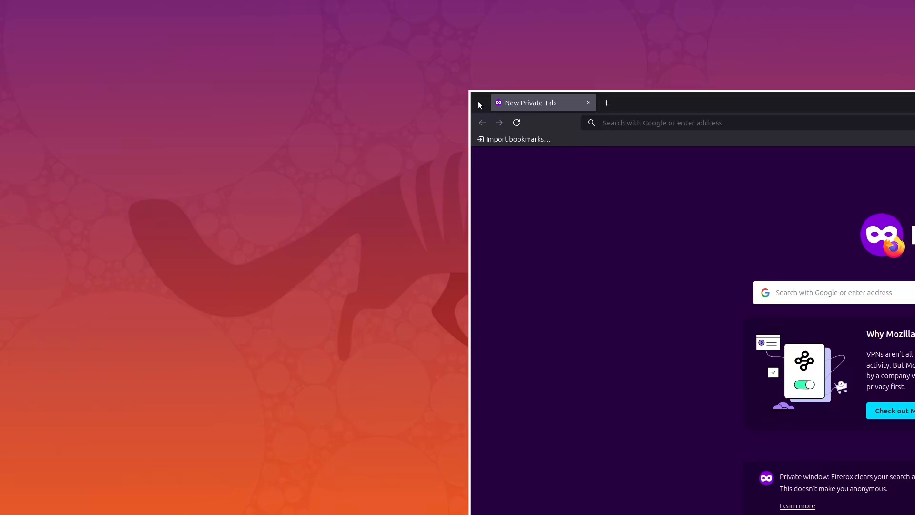
pyautogui.press('super+q')
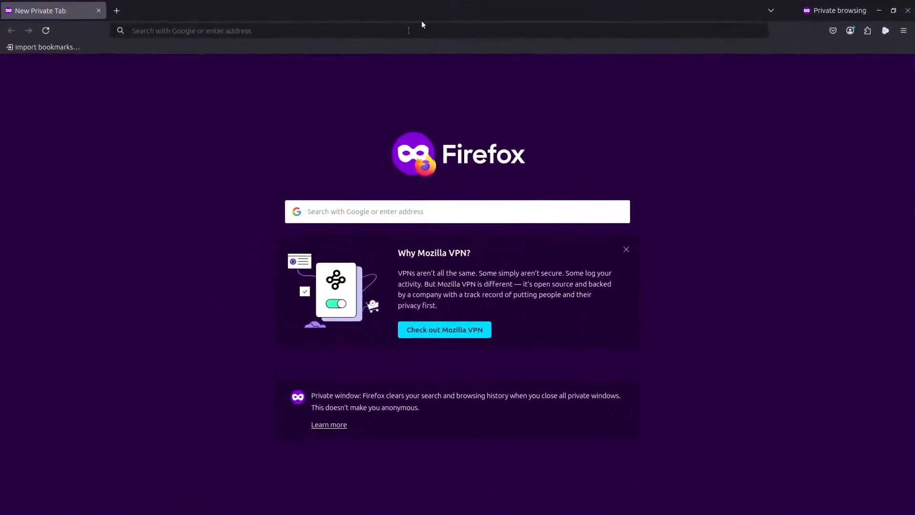
pyautogui.click(355, 31)
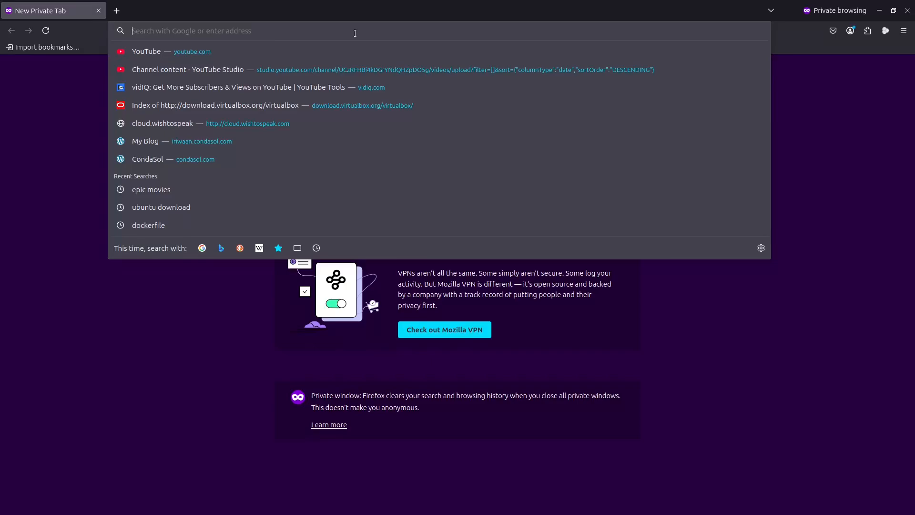
pyautogui.write('kali')
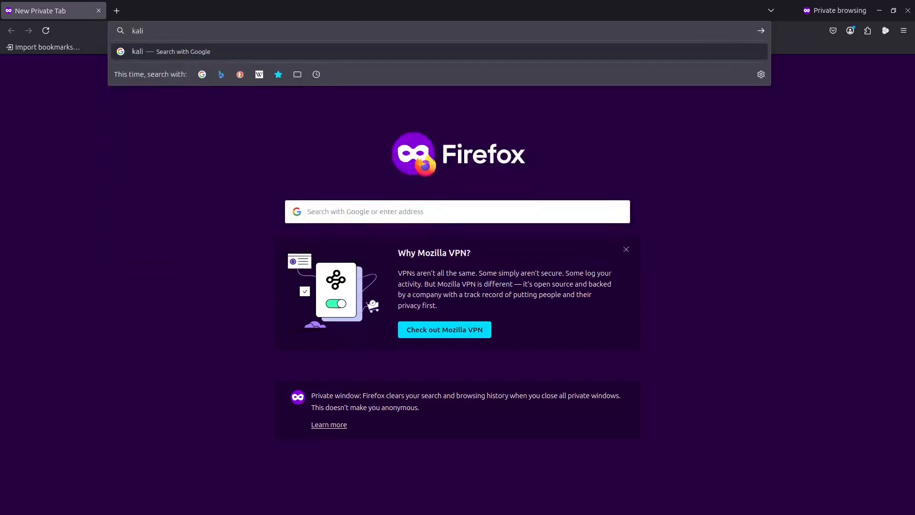
pyautogui.write(' linux')
pyautogui.press('BackSpace')
pyautogui.press('BackSpace')
pyautogui.press('BackSpace')
pyautogui.press('BackSpace')
pyautogui.press('BackSpace')
pyautogui.press('BackSpace')
pyautogui.press('BackSpace')
pyautogui.press('BackSpace')
pyautogui.press('BackSpace')
pyautogui.press('BackSpace')
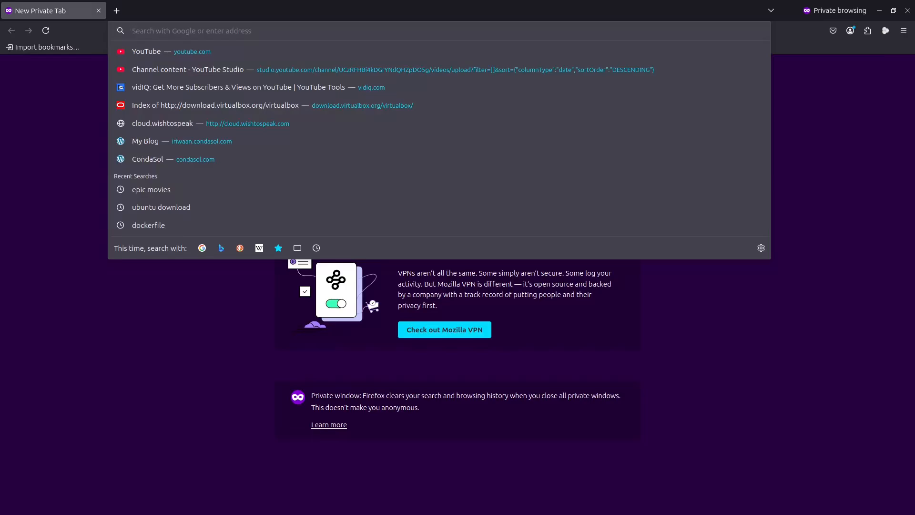
# Search the web for "kali linux".
pyautogui.write('kali')
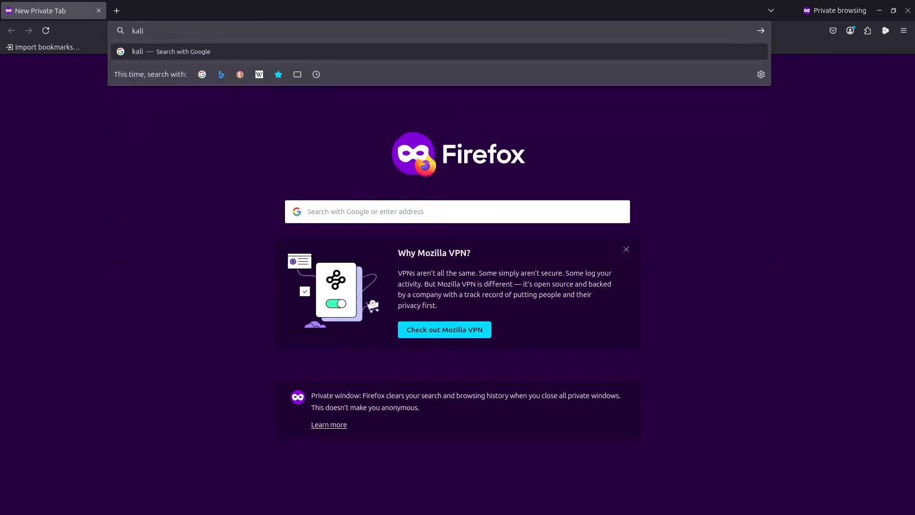
pyautogui.write(' linux')
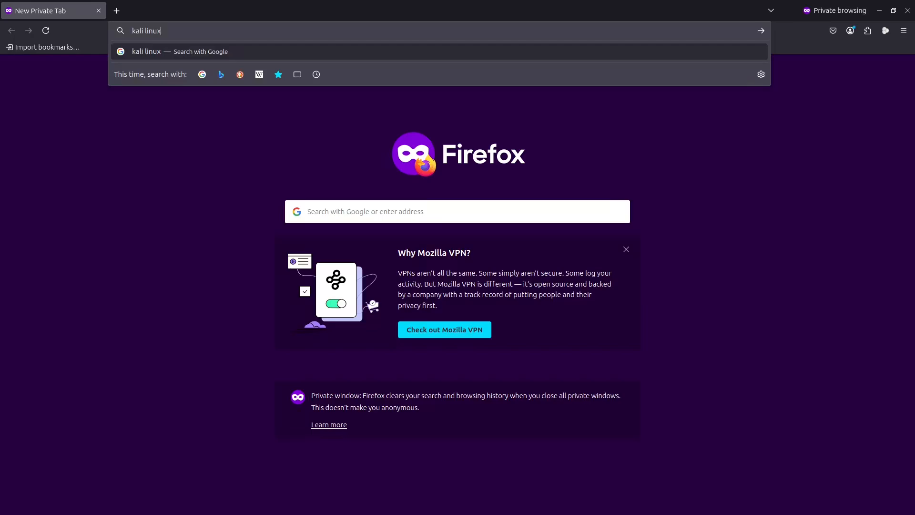
pyautogui.press('Return')
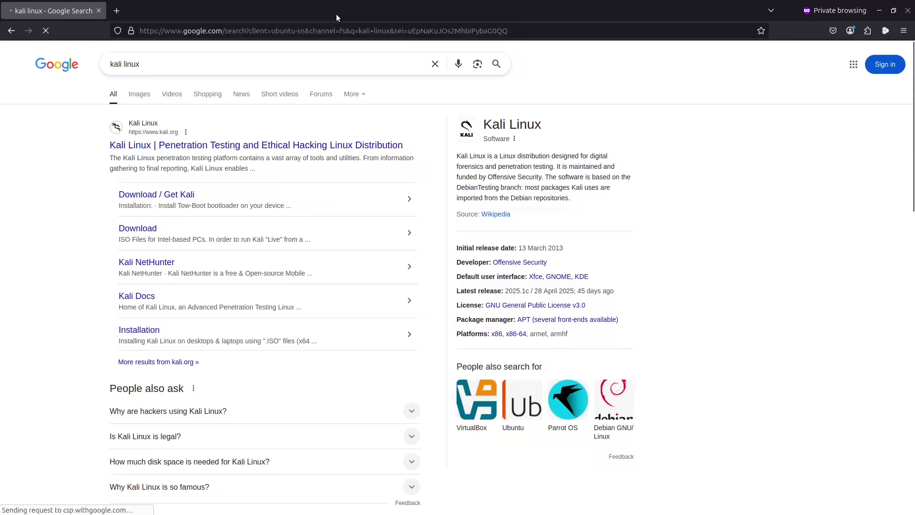
# Open Kali's Download page from the search results, follow its official ISOs for Intel-based PCs link and look through the offered platforms.
pyautogui.click(134, 230)
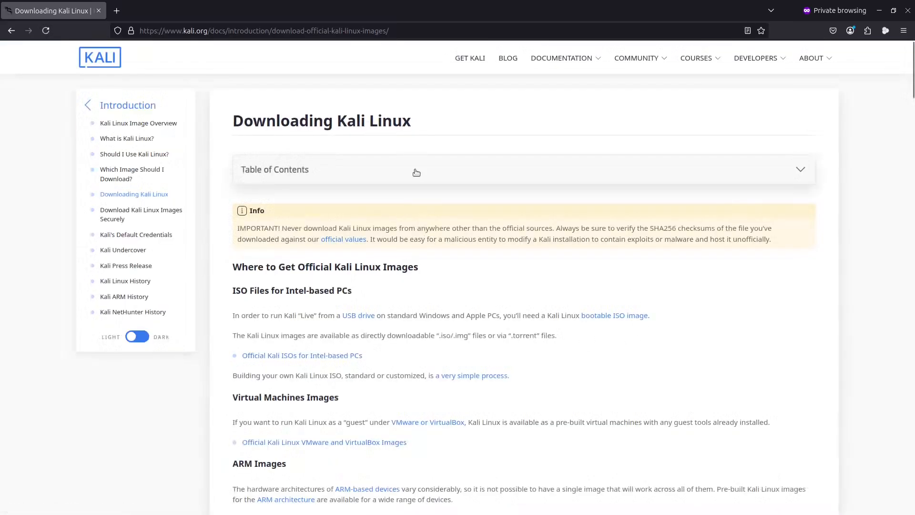
pyautogui.scroll(-4, 433, 215)
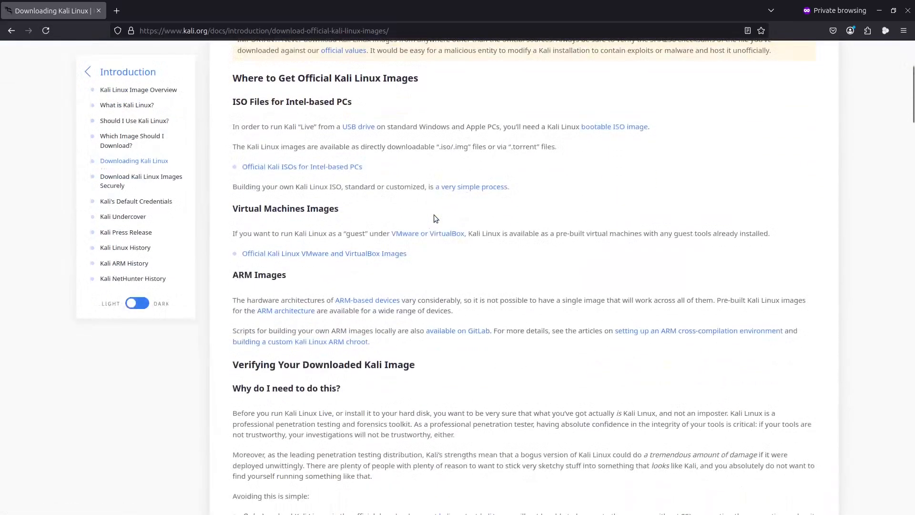
pyautogui.click(323, 169)
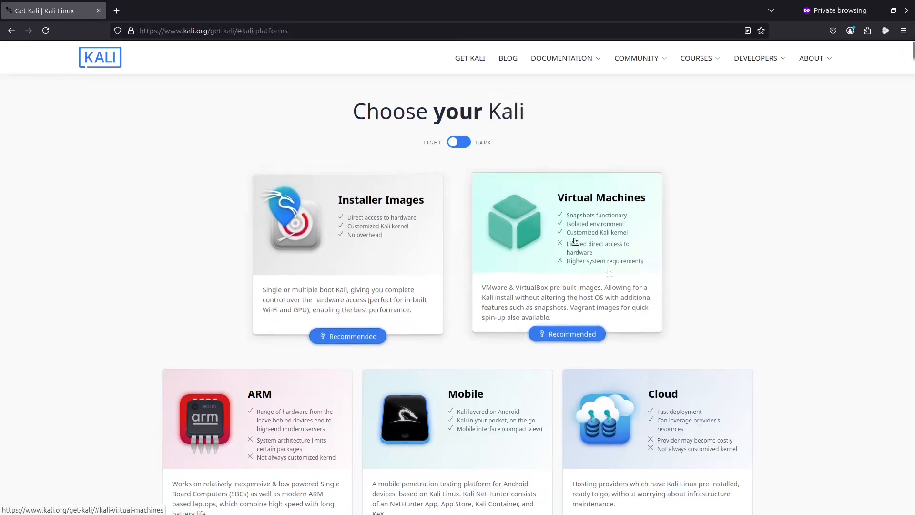
pyautogui.scroll(-7, 575, 241)
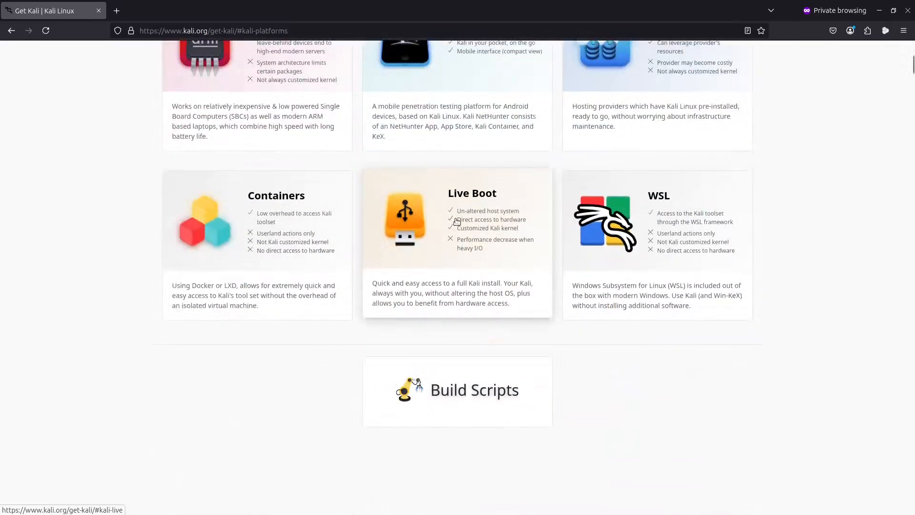
pyautogui.scroll(7, 456, 221)
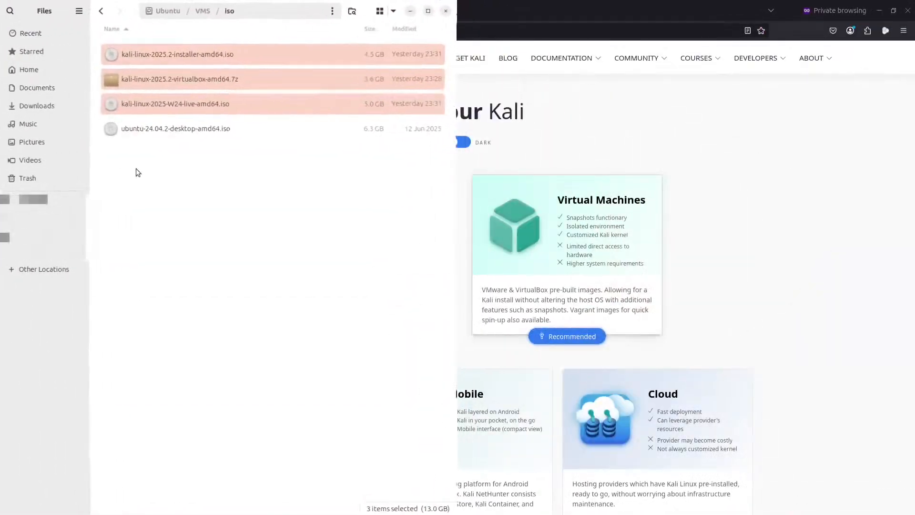
# Maximize the file manager and look over the downloaded Kali live and installer ISO files in the iso folder.
pyautogui.click(429, 11)
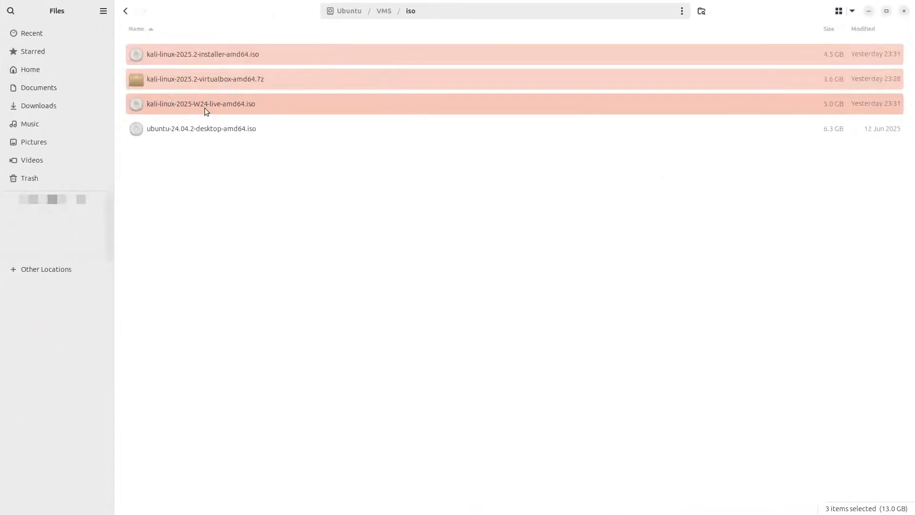
pyautogui.click(205, 108)
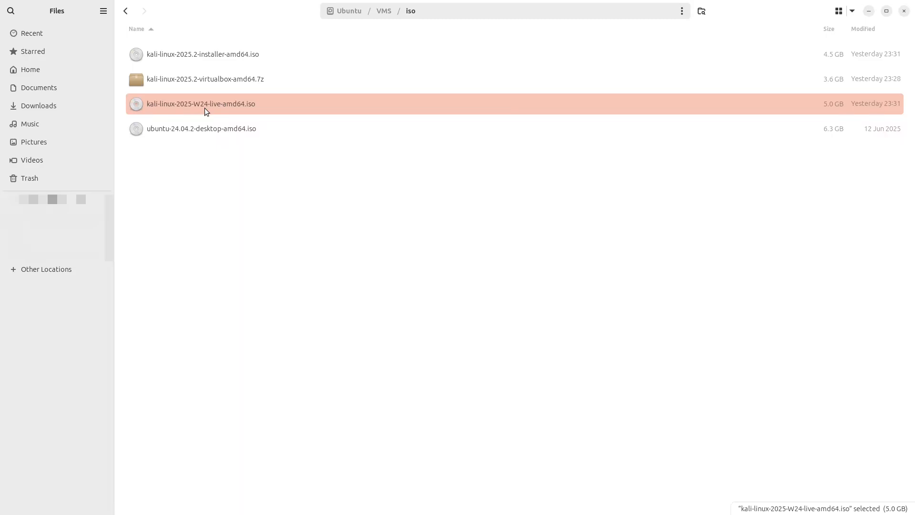
pyautogui.click(212, 54)
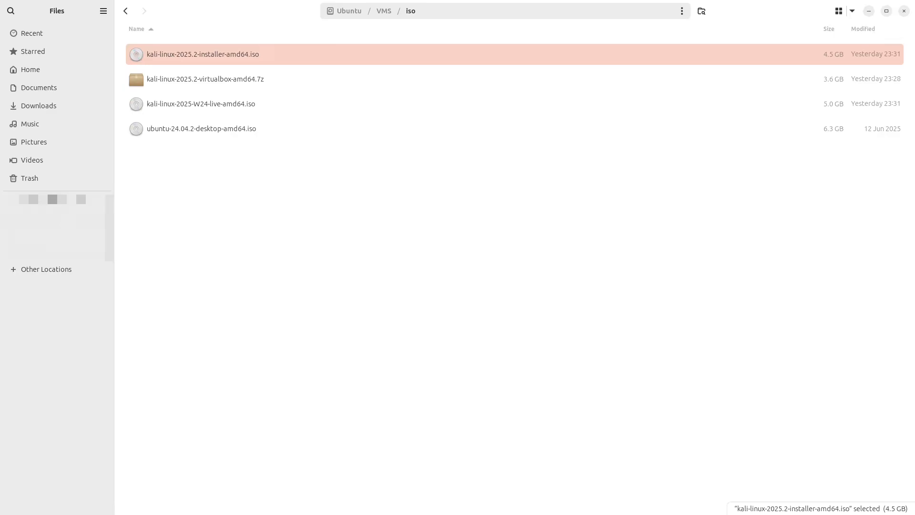
# Switch to VirtualBox Manager and start creating a new virtual machine named "Kali linux", continuing to its hardware settings.
pyautogui.hotkey('alt', 'Tab')
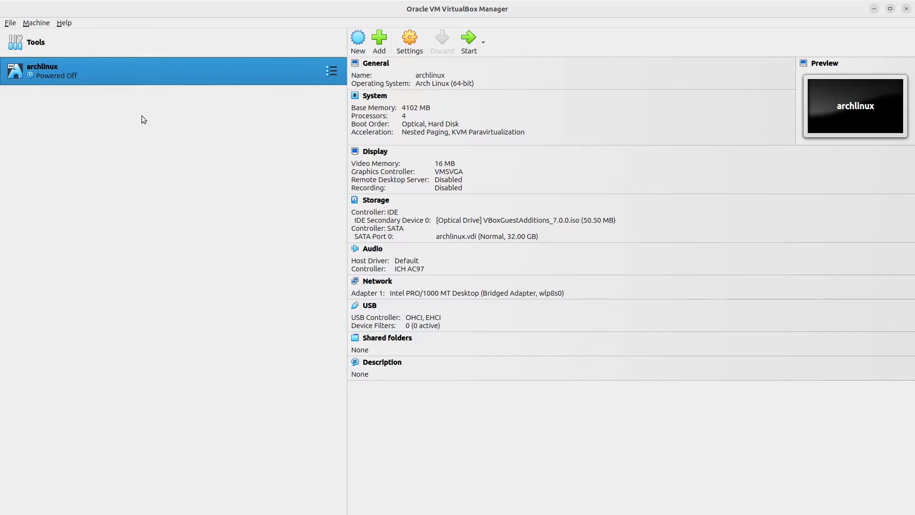
pyautogui.click(358, 38)
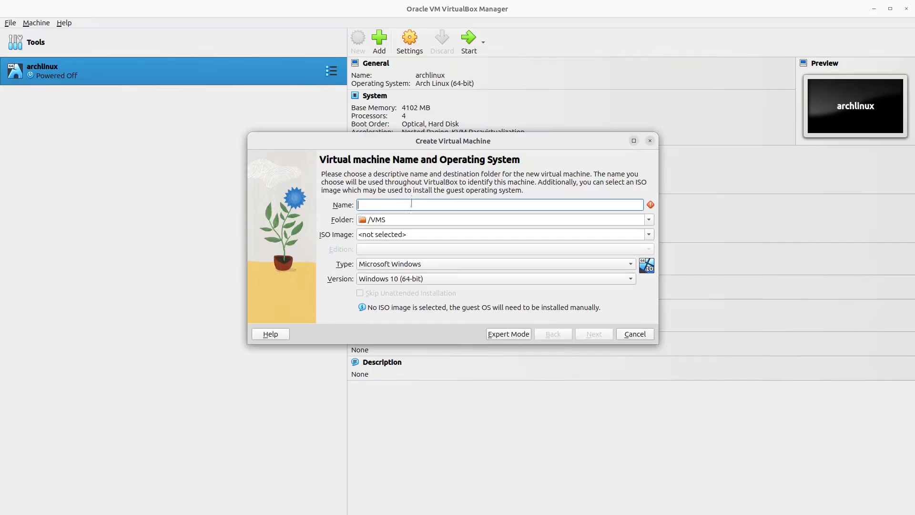
pyautogui.write('Kali')
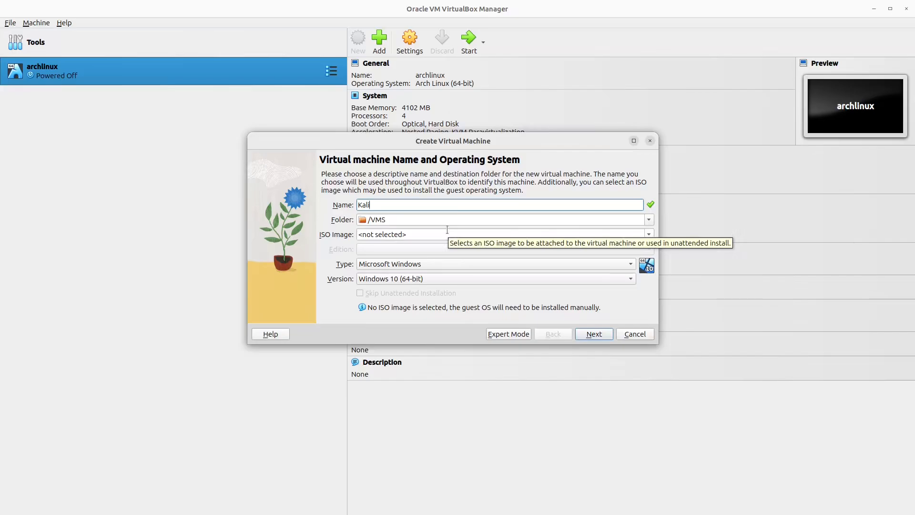
pyautogui.write(' linux')
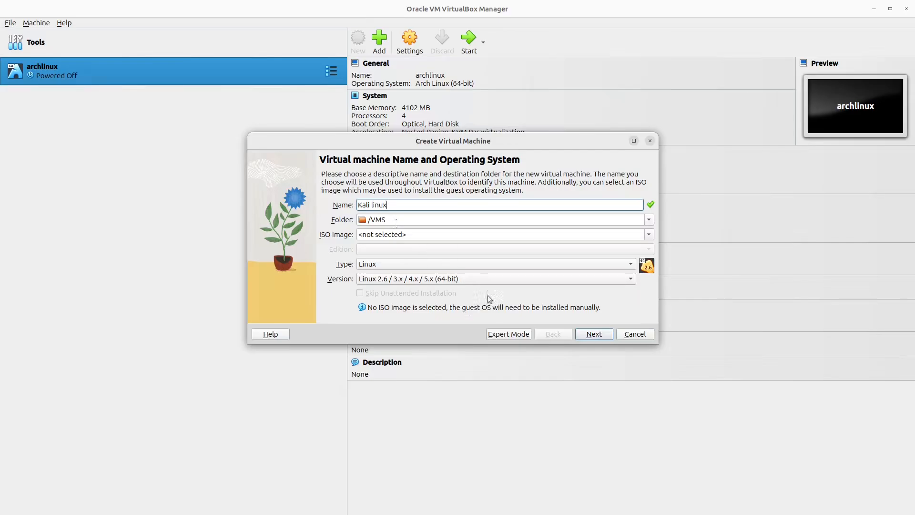
pyautogui.click(594, 335)
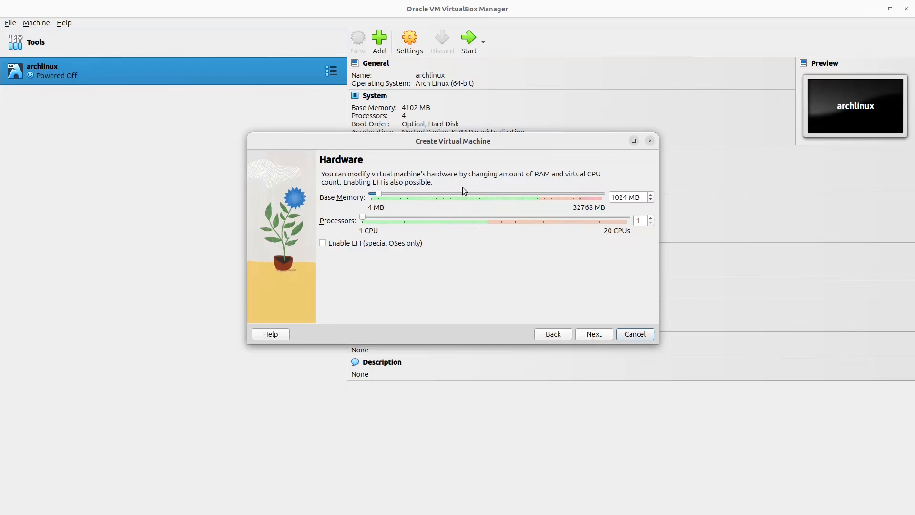
# Give the new virtual machine 4096 MB of base memory and 2 processors.
pyautogui.click(402, 193)
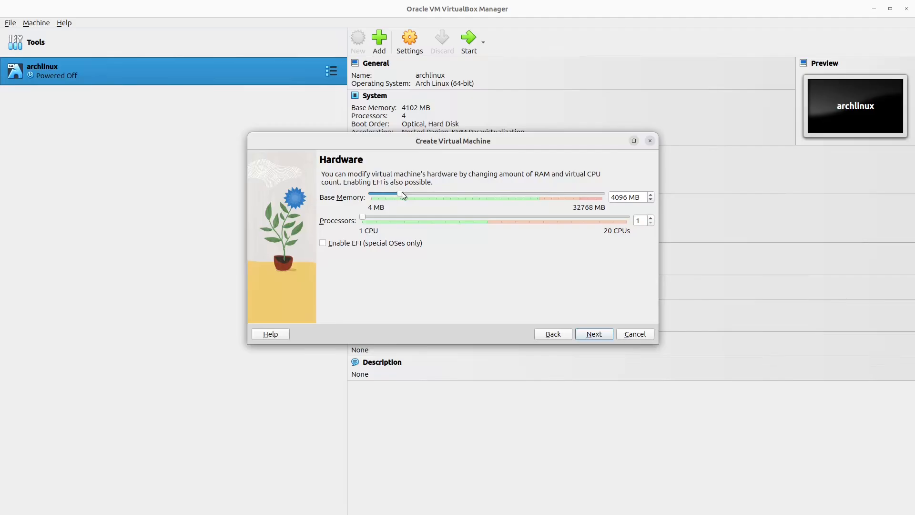
pyautogui.click(397, 217)
pyautogui.click(594, 335)
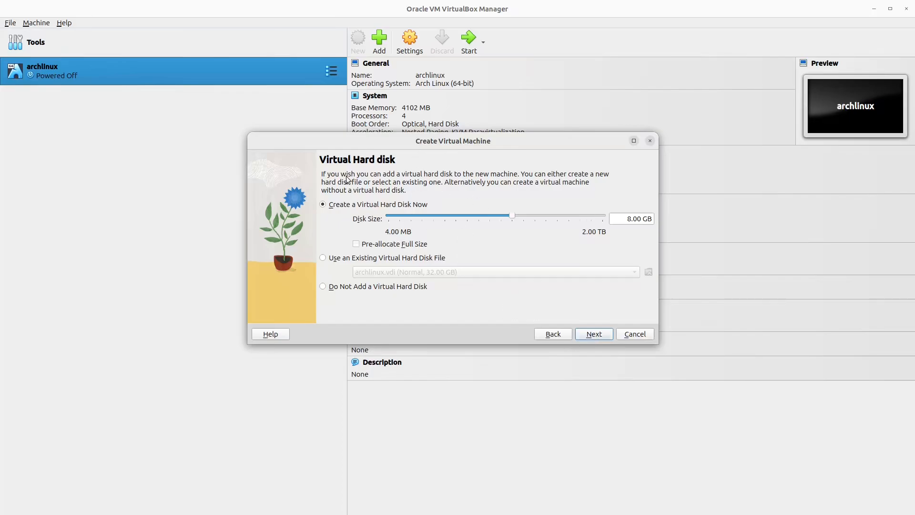
# Set the new virtual hard disk's size to 20 GB and finish creating the virtual machine.
pyautogui.click(632, 220)
pyautogui.press('BackSpace')
pyautogui.write('20')
pyautogui.click(590, 335)
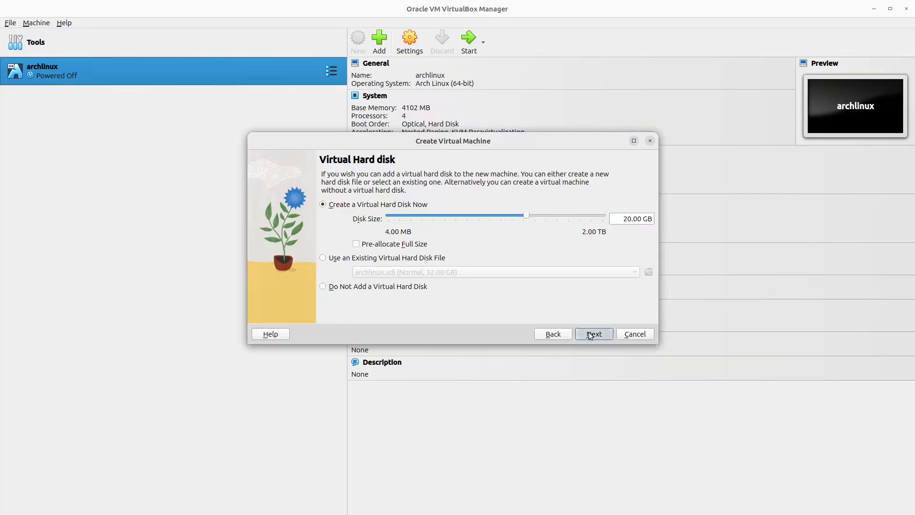
pyautogui.click(590, 333)
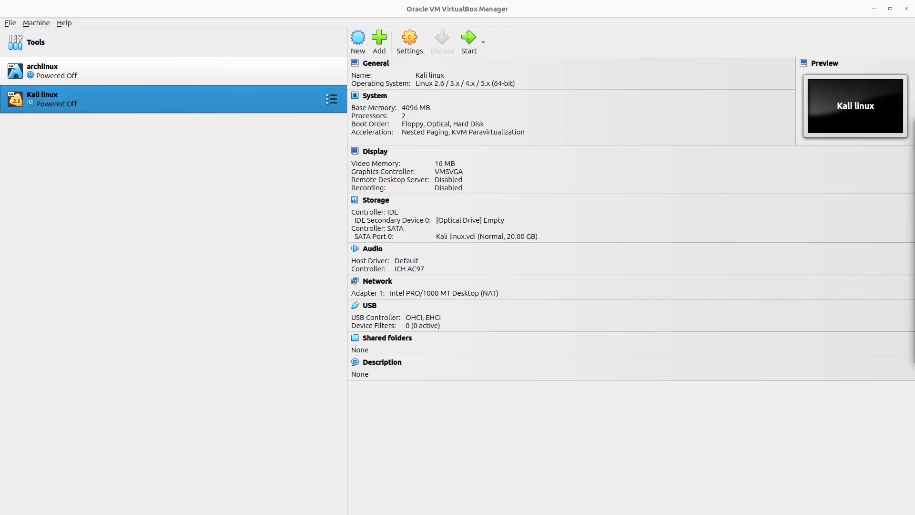
# In the Kali linux machine's storage settings, load kali-linux-2025-W24-live-amd64.iso from VMS/iso into the empty IDE optical drive and save.
pyautogui.hotkey('ctrl', 's')
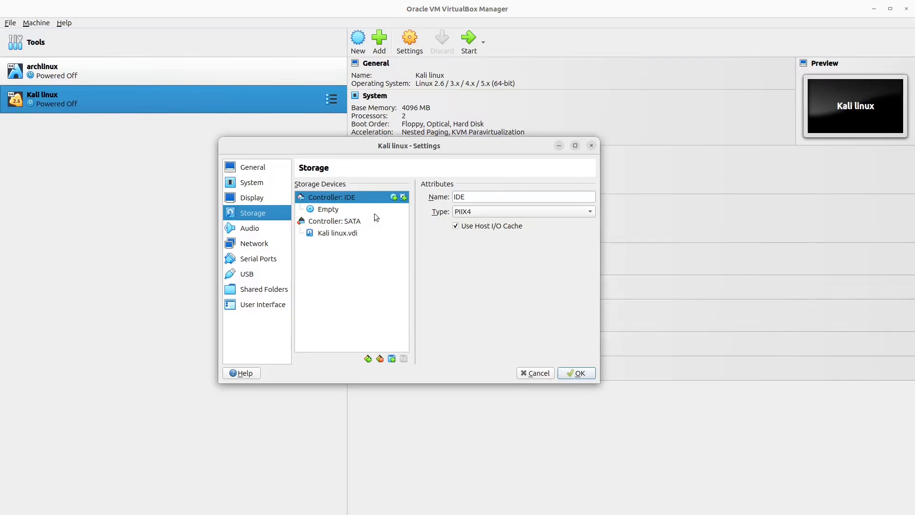
pyautogui.click(346, 211)
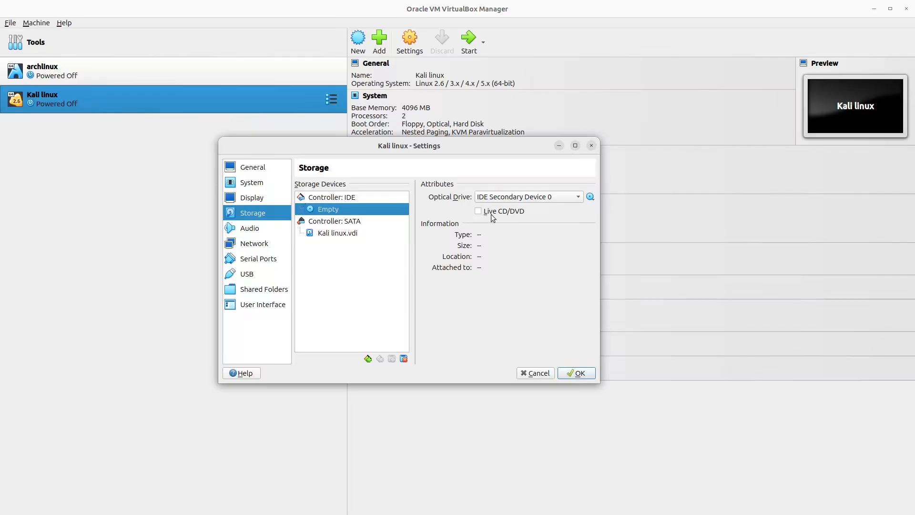
pyautogui.click(591, 196)
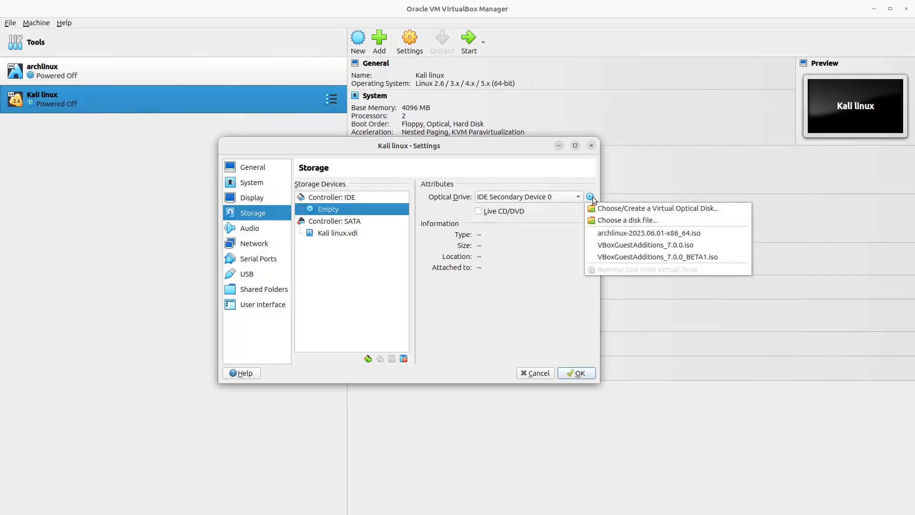
pyautogui.click(610, 220)
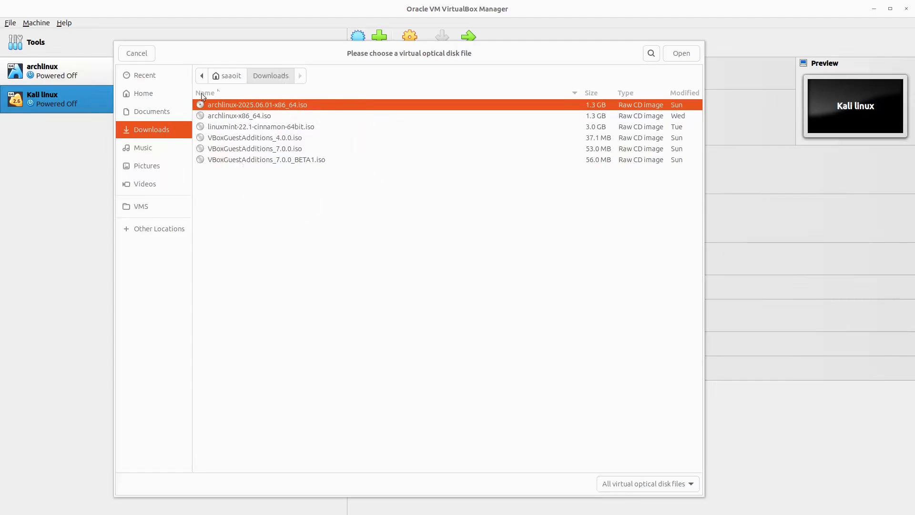
pyautogui.click(145, 208)
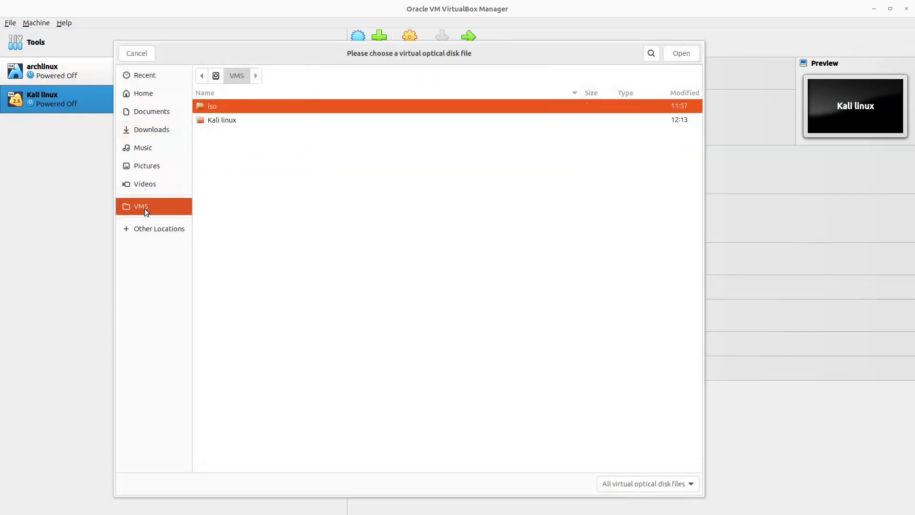
pyautogui.doubleClick(213, 107)
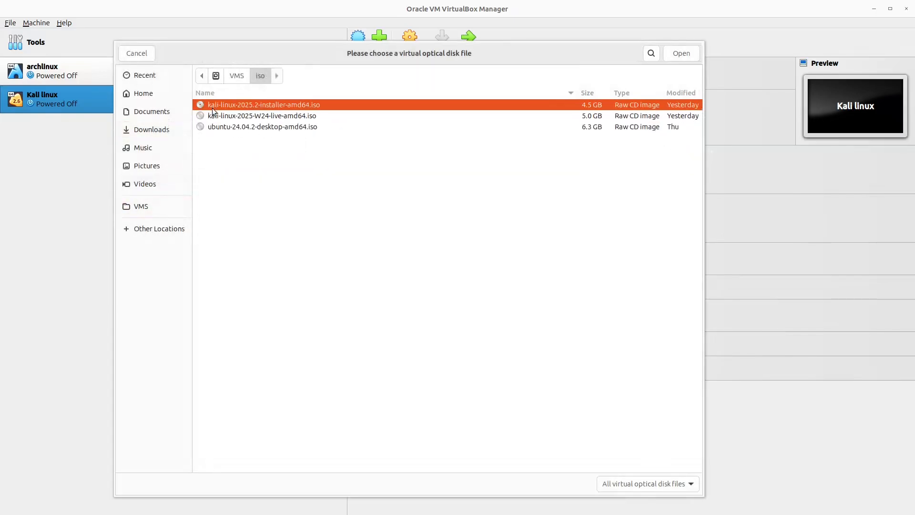
pyautogui.click(271, 118)
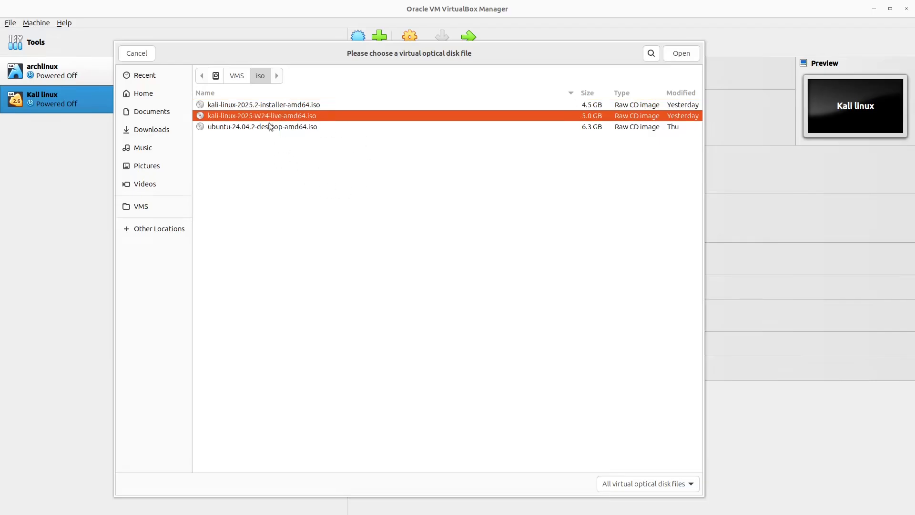
pyautogui.click(682, 53)
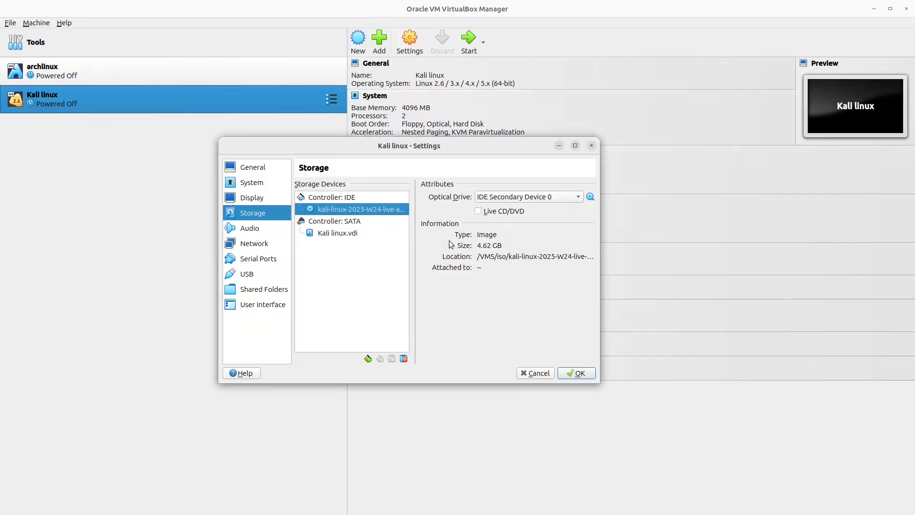
pyautogui.click(576, 373)
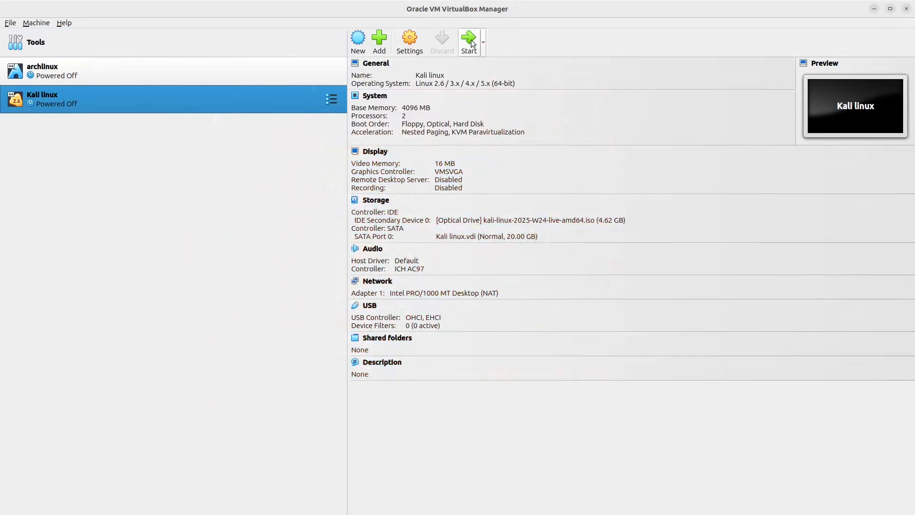
# Start the Kali linux virtual machine, boot its live system (amd64) and maximize the machine's window.
pyautogui.click(470, 41)
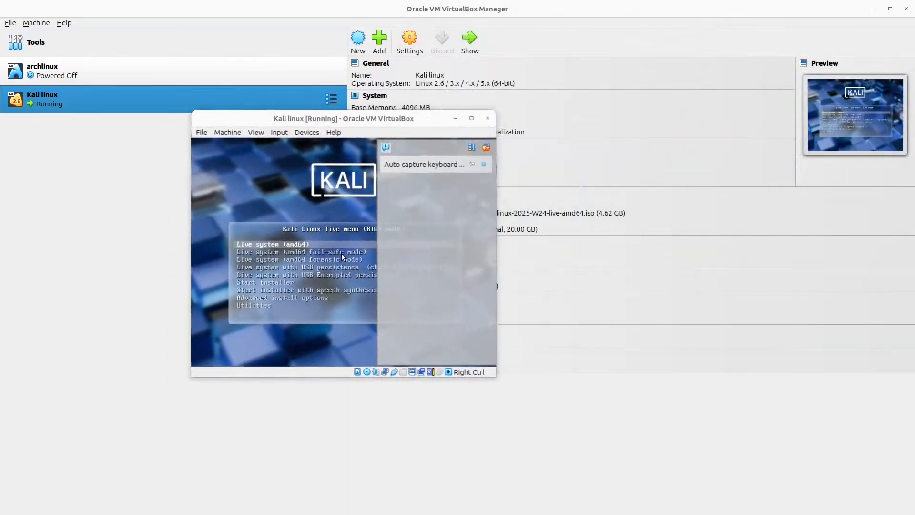
pyautogui.click(486, 146)
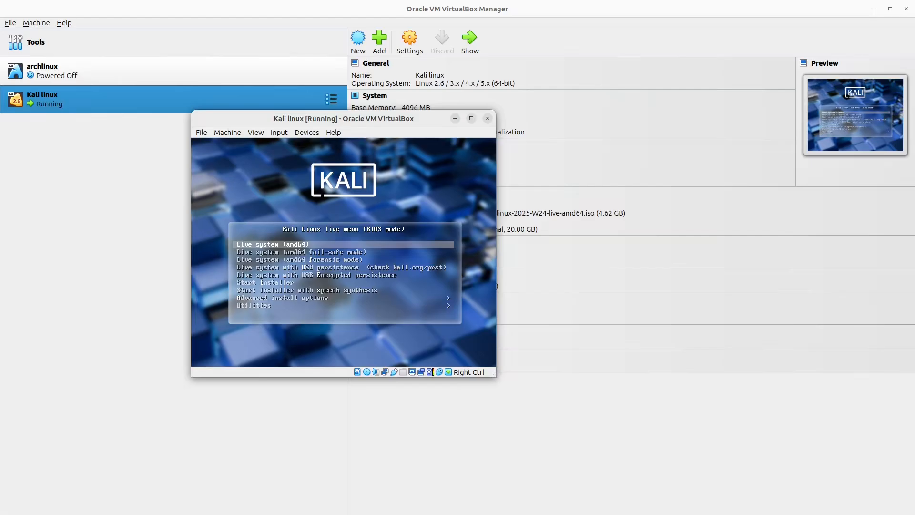
pyautogui.hotkey('alt', 'Tab')
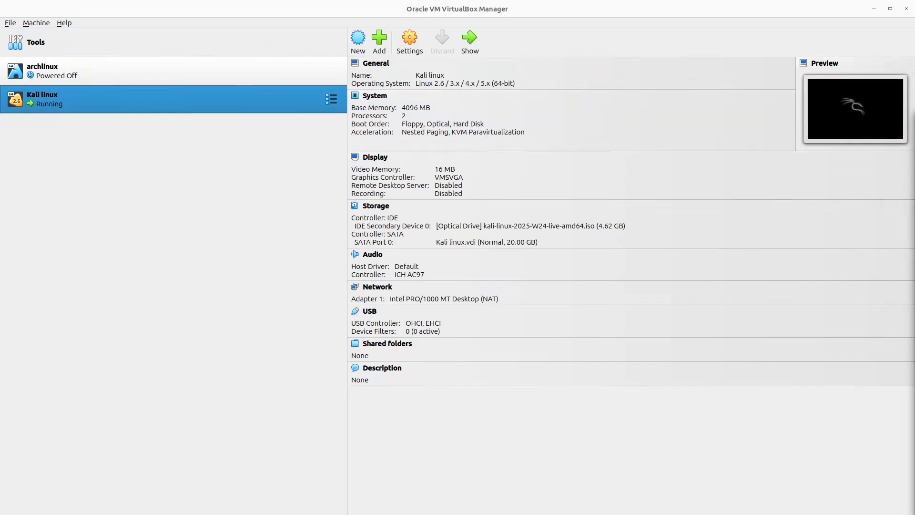
pyautogui.moveTo(914, 119); pyautogui.dragTo(914, 126)
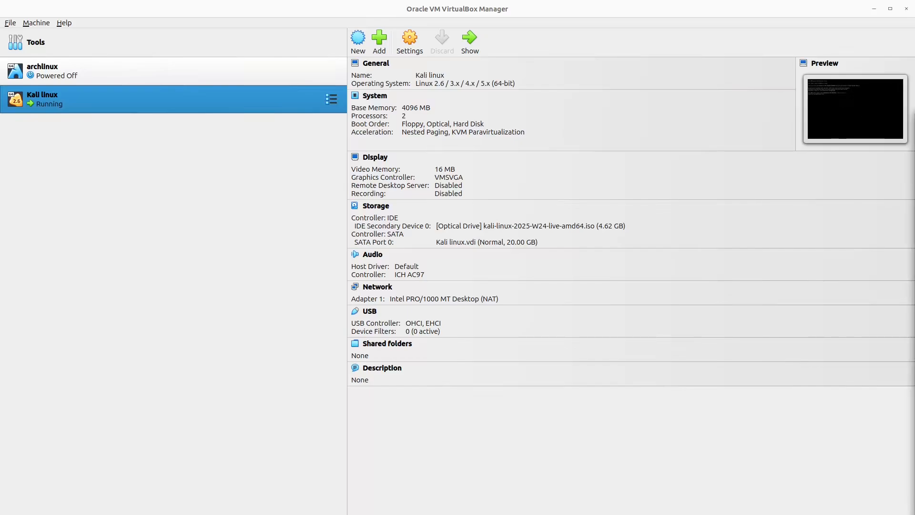
pyautogui.moveTo(914, 119); pyautogui.dragTo(622, 143)
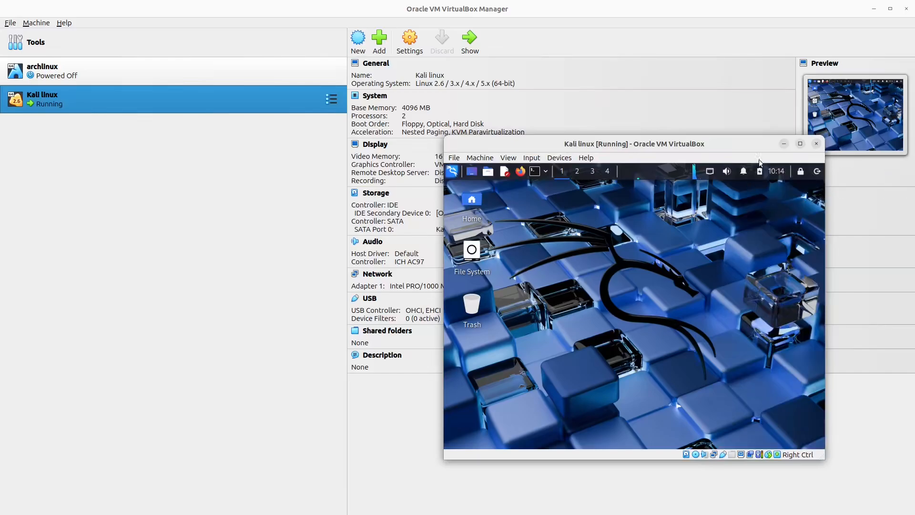
pyautogui.click(800, 144)
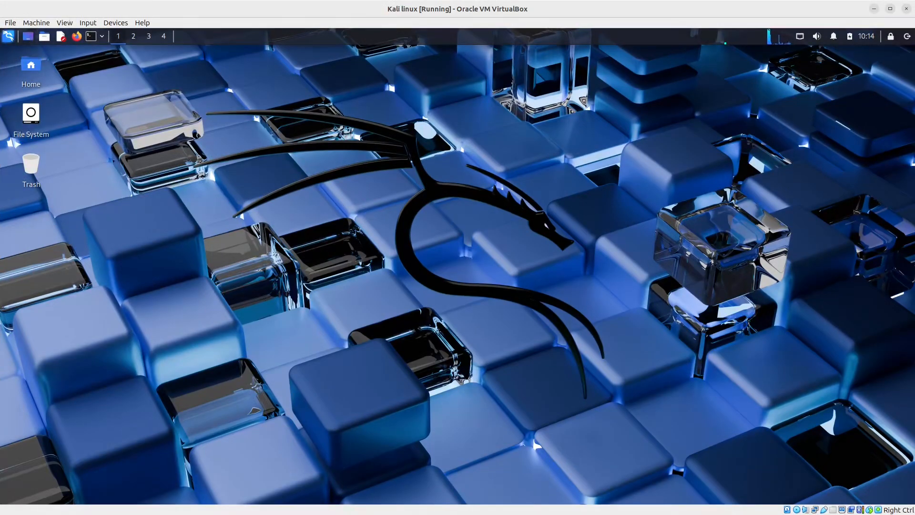
# Examine the tools in Kali's application menu under Reconnaissance, including Network Information: DNS, and under Resource Development.
pyautogui.click(8, 36)
pyautogui.moveTo(72, 150)
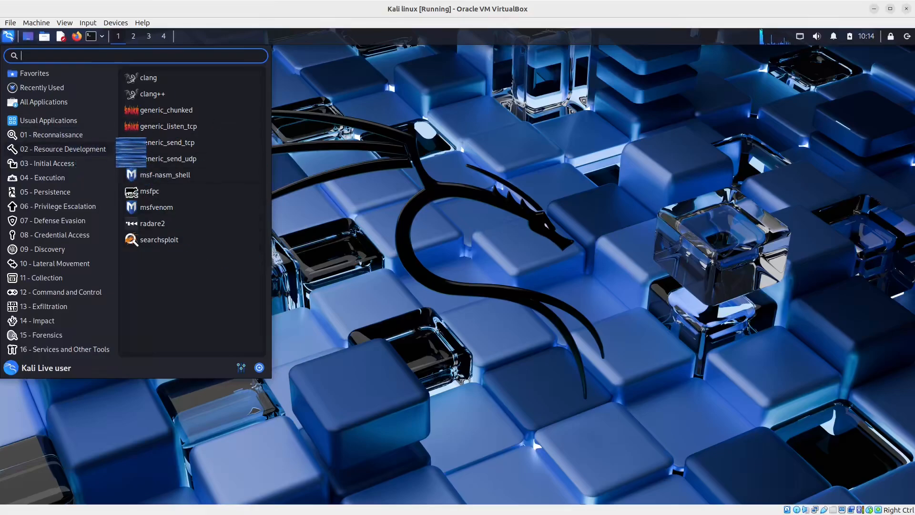
pyautogui.moveTo(23, 136)
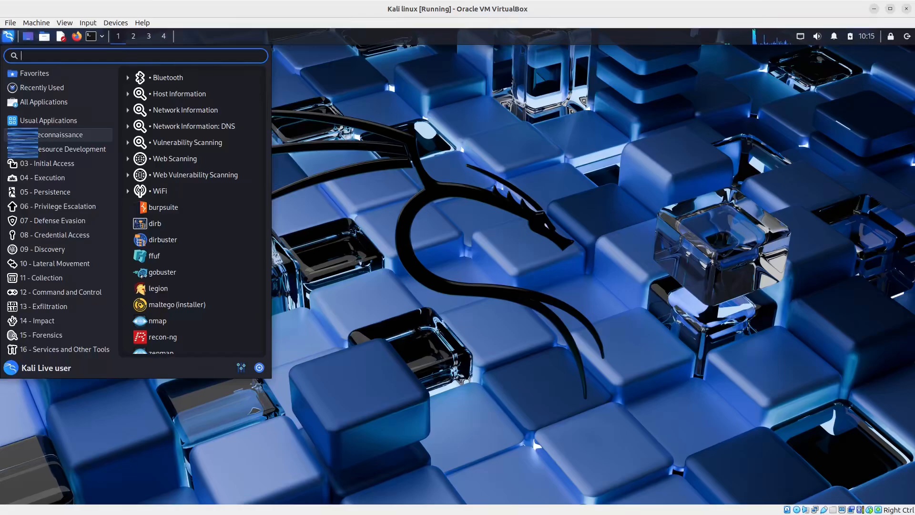
pyautogui.click(203, 126)
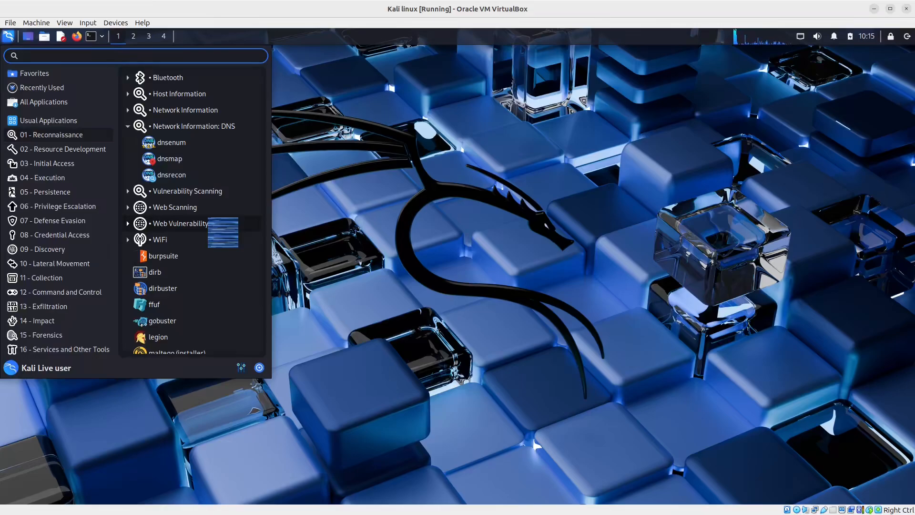
pyautogui.click(103, 152)
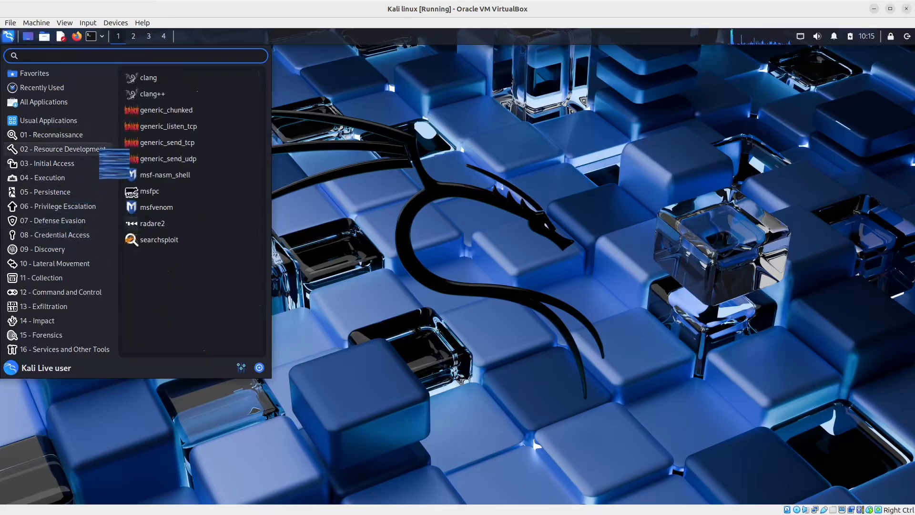
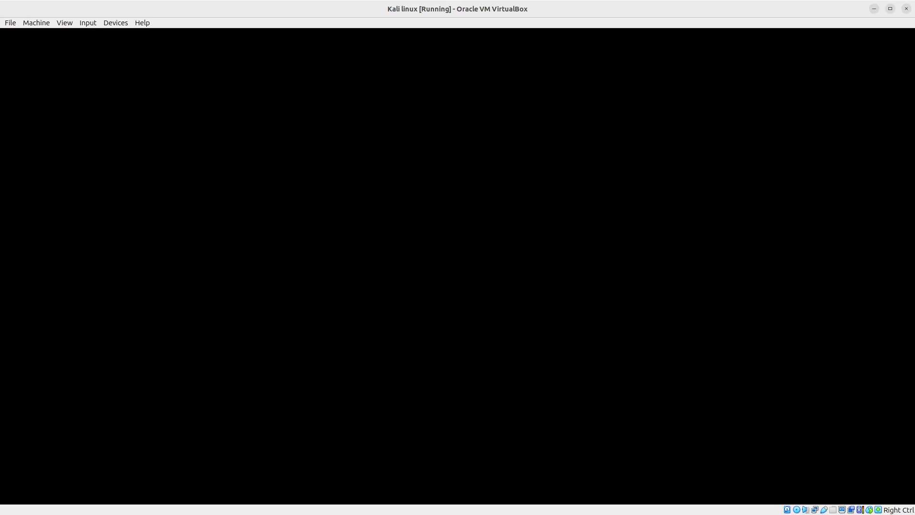
# Shut down the virtual machine and replace its IDE optical disk with kali-linux-2025.2-installer-amd64.iso from VMS/iso in the storage settings.
pyautogui.click(907, 9)
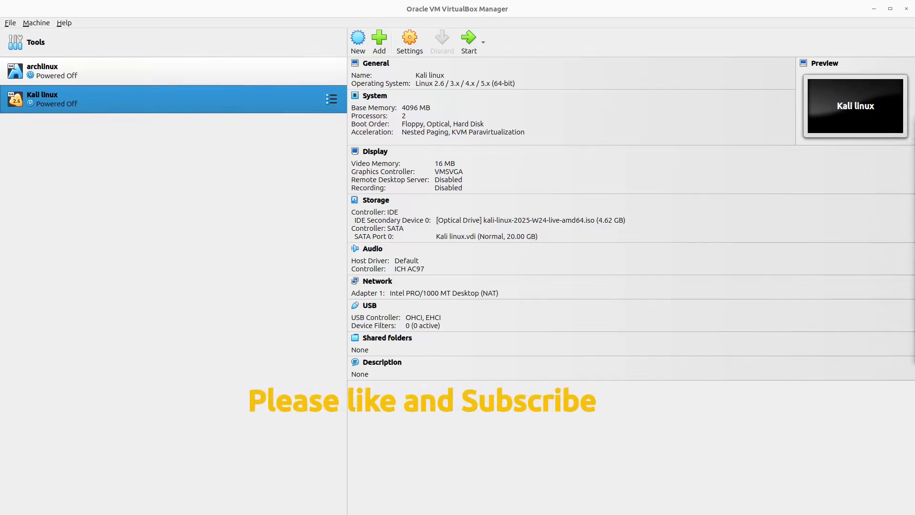
pyautogui.moveTo(914, 252); pyautogui.dragTo(362, 251)
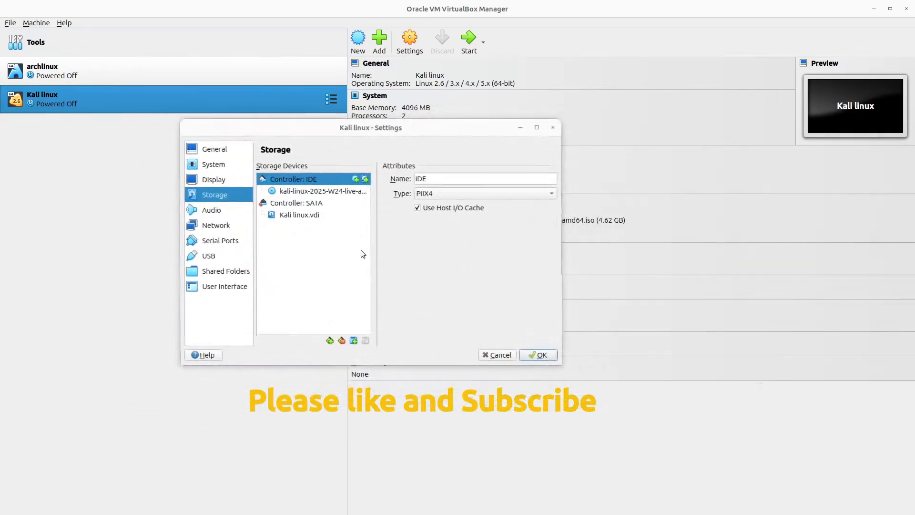
pyautogui.click(313, 191)
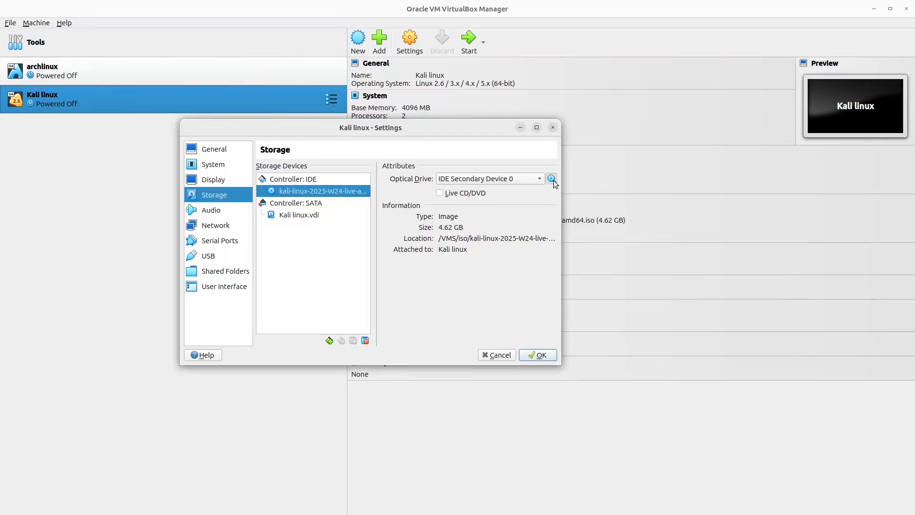
pyautogui.click(555, 180)
pyautogui.click(568, 201)
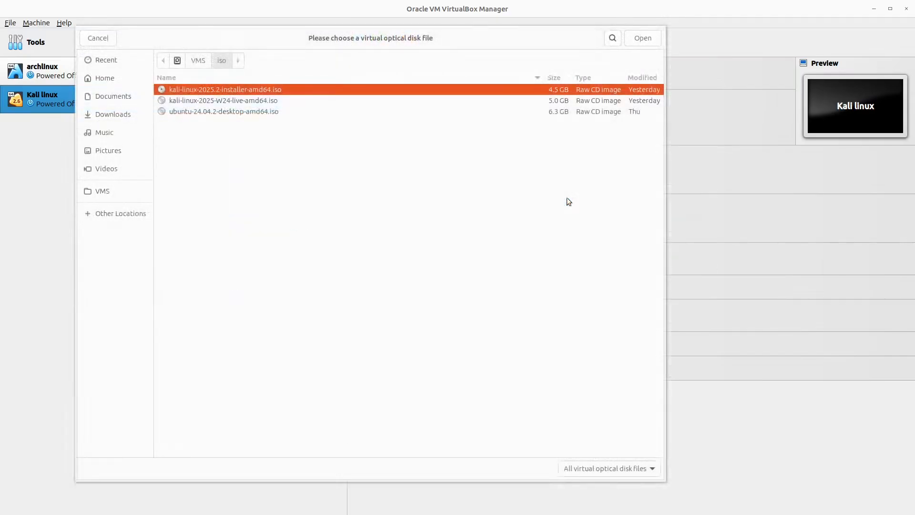
pyautogui.click(250, 90)
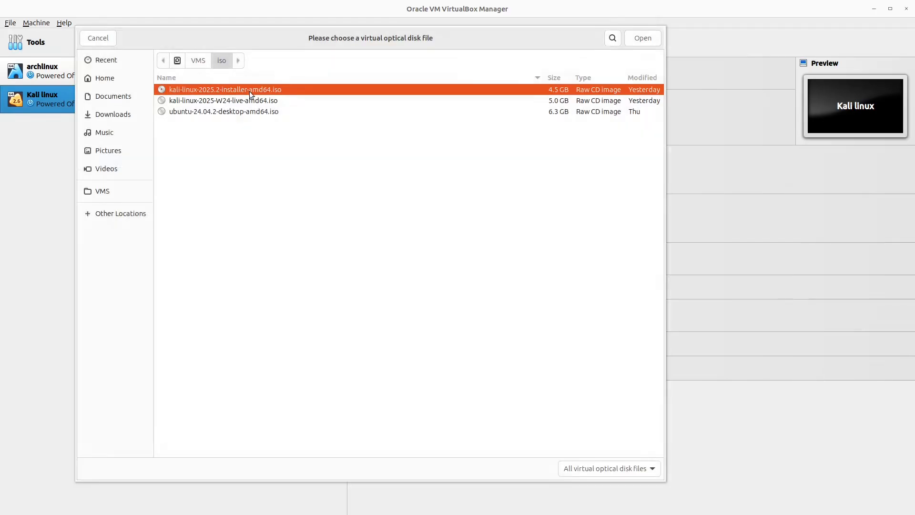
pyautogui.click(642, 38)
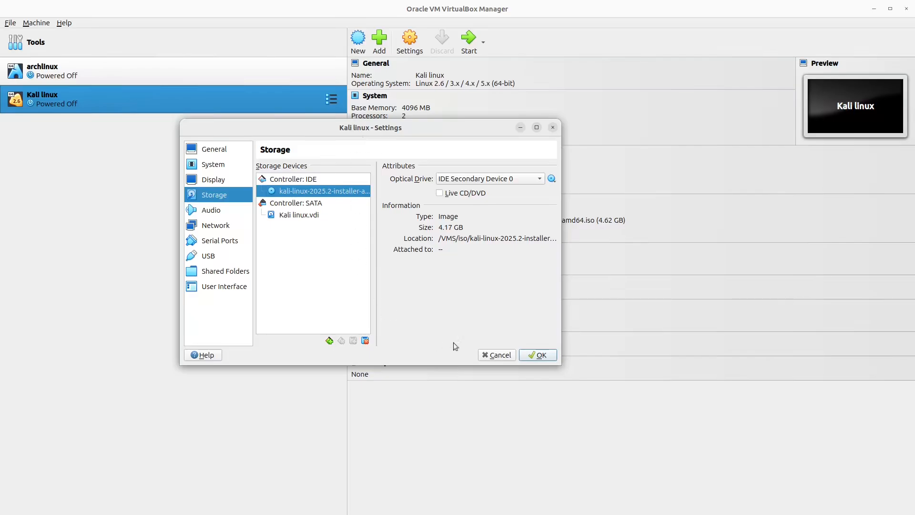
pyautogui.click(543, 355)
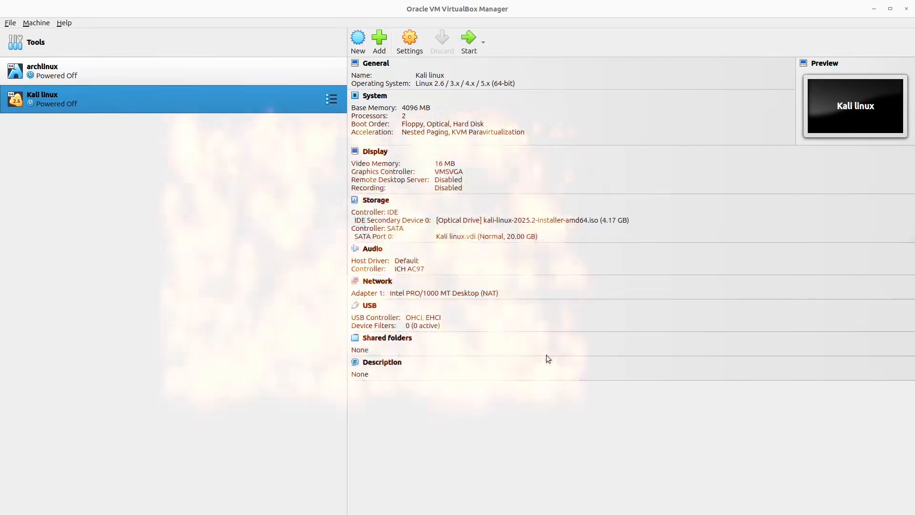
# Start the Kali linux virtual machine from the installer disk in a smaller window and launch the graphical install.
pyautogui.click(467, 39)
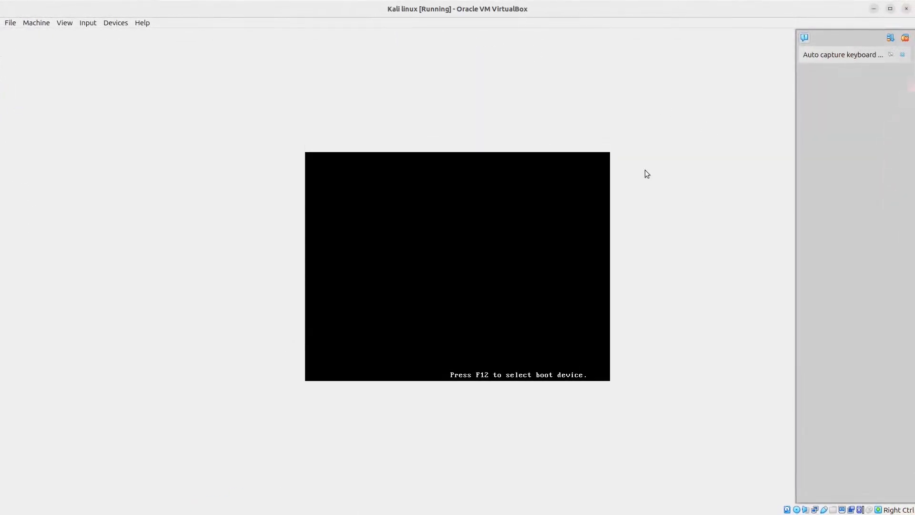
pyautogui.click(905, 38)
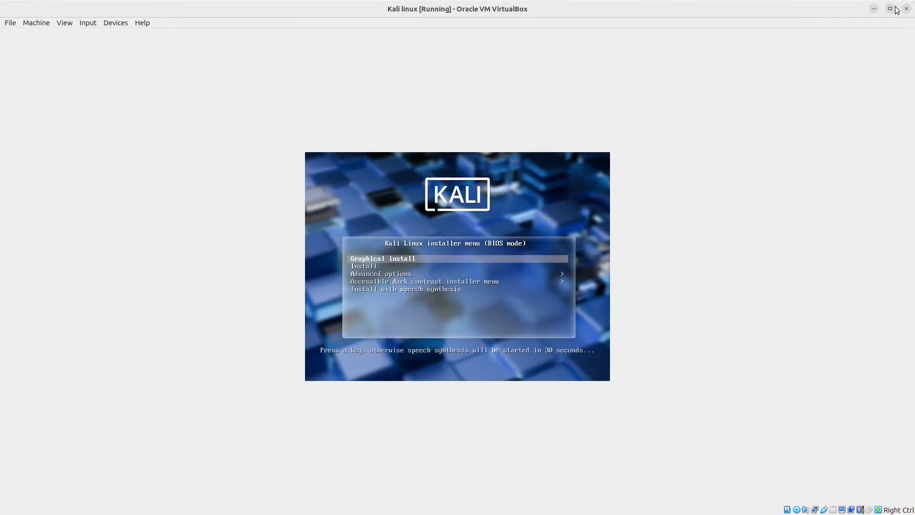
pyautogui.click(893, 9)
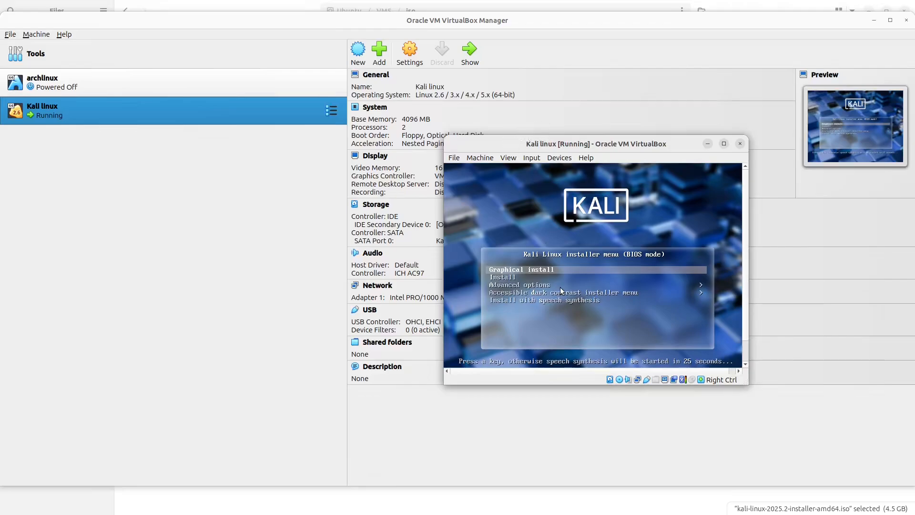
pyautogui.press('Return')
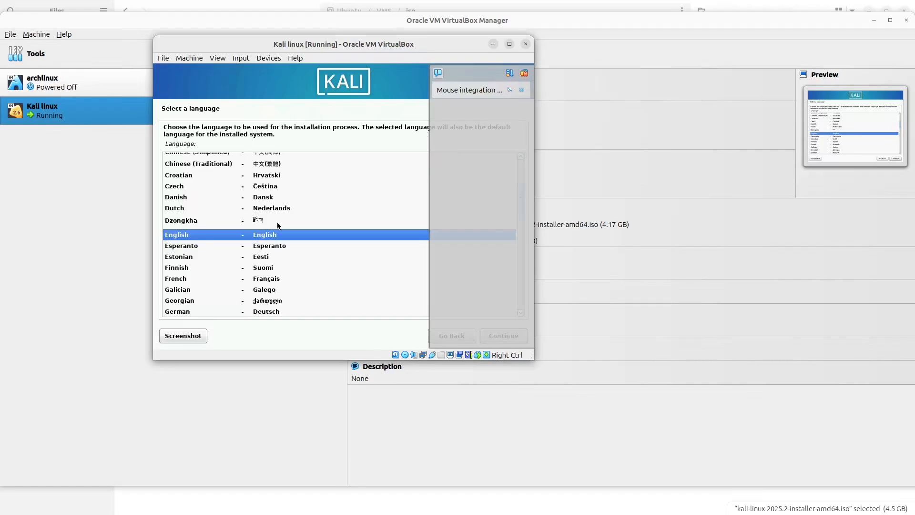
# Set the installation language to English, the location to South Africa and the keymap to American English.
pyautogui.click(524, 73)
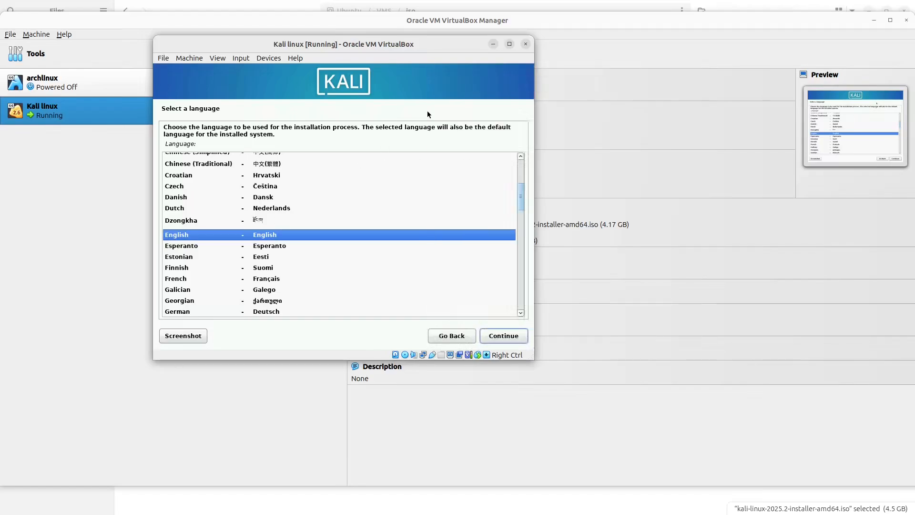
pyautogui.press('Return')
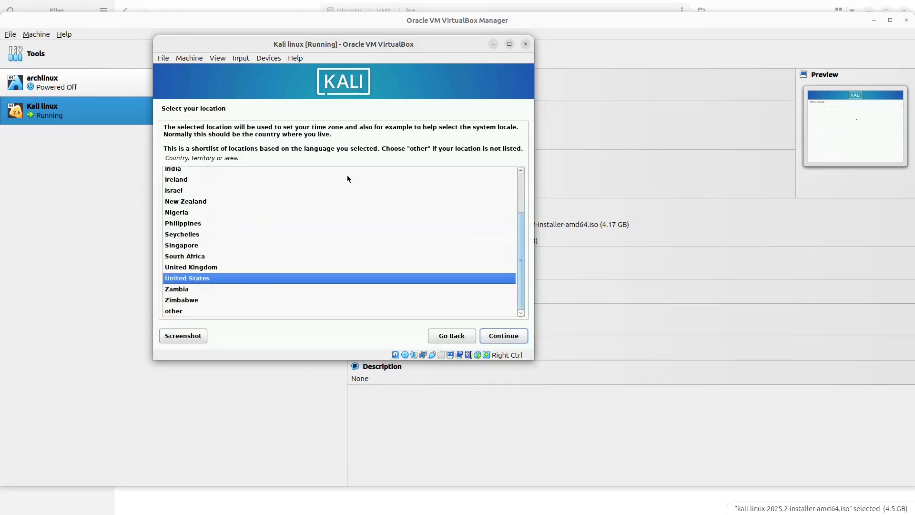
pyautogui.press('Up')
pyautogui.press('Up')
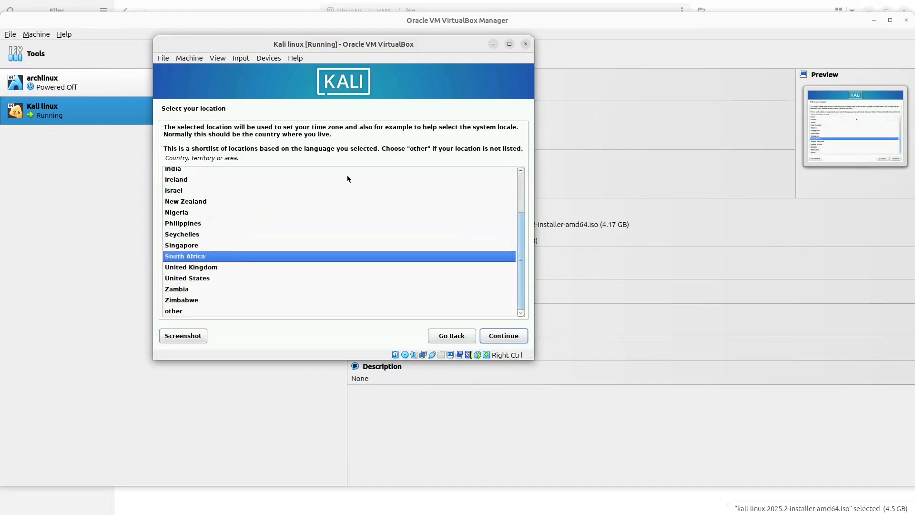
pyautogui.press('Return')
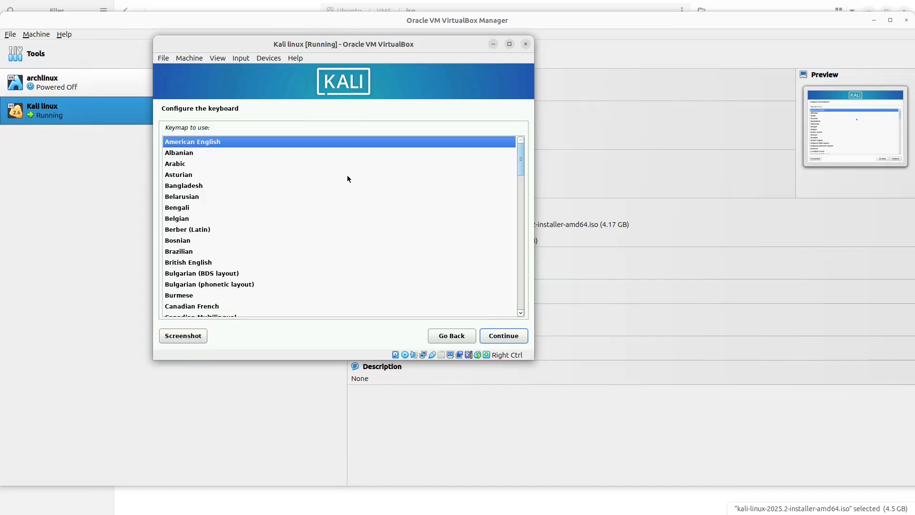
pyautogui.press('Return')
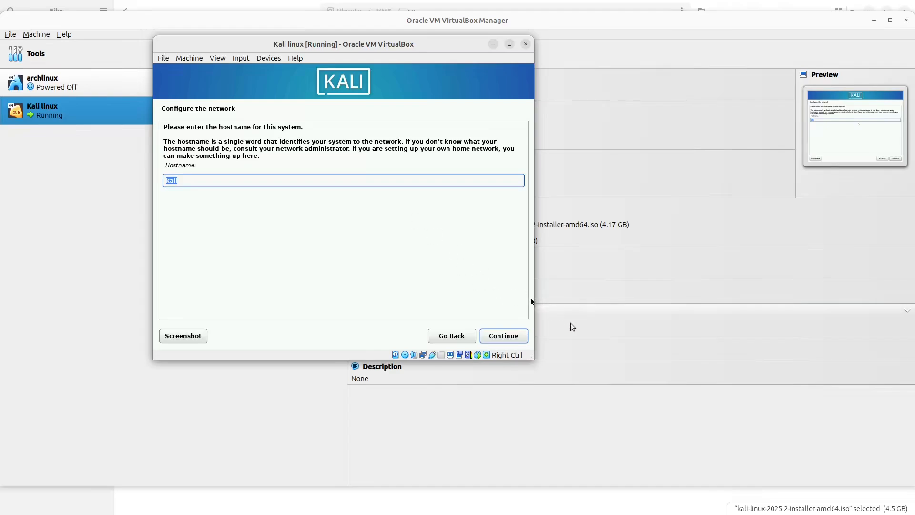
# Accept the hostname kali with an empty domain name and set both the new user's full name and username to user1.
pyautogui.click(514, 337)
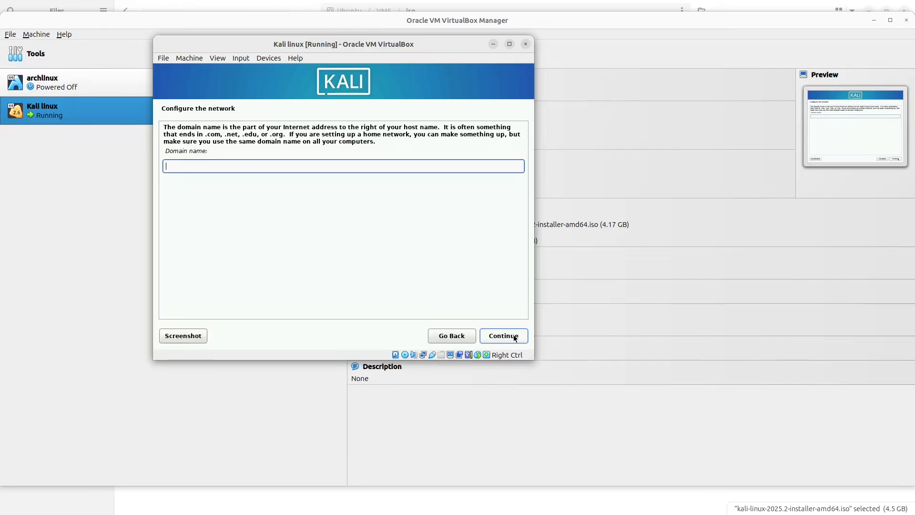
pyautogui.click(515, 337)
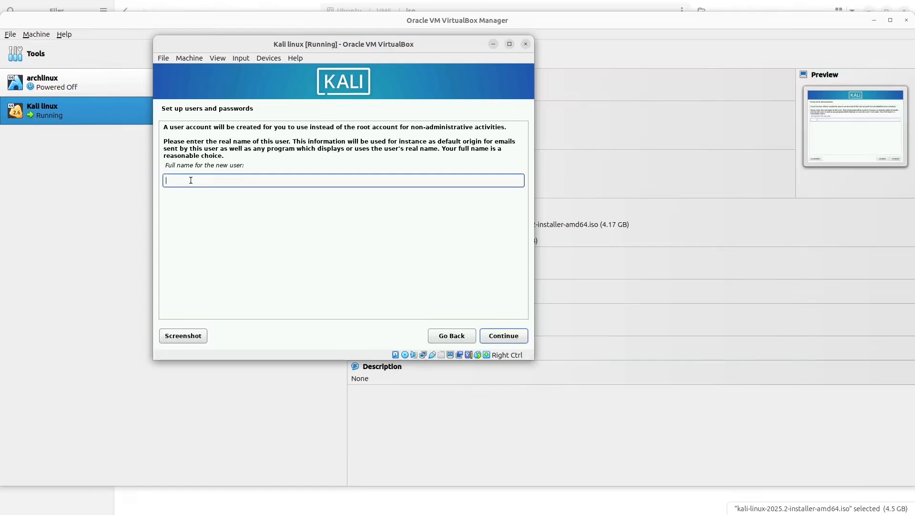
pyautogui.write('user1')
pyautogui.click(512, 337)
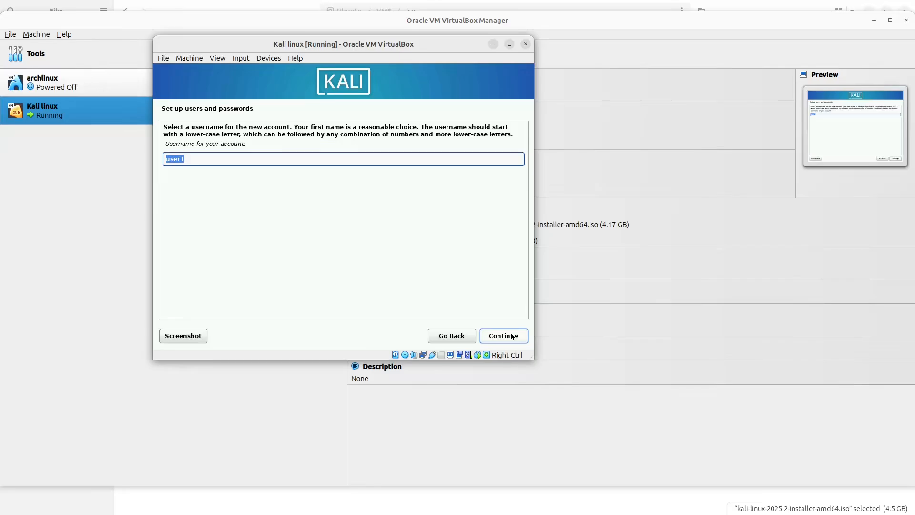
pyautogui.click(512, 337)
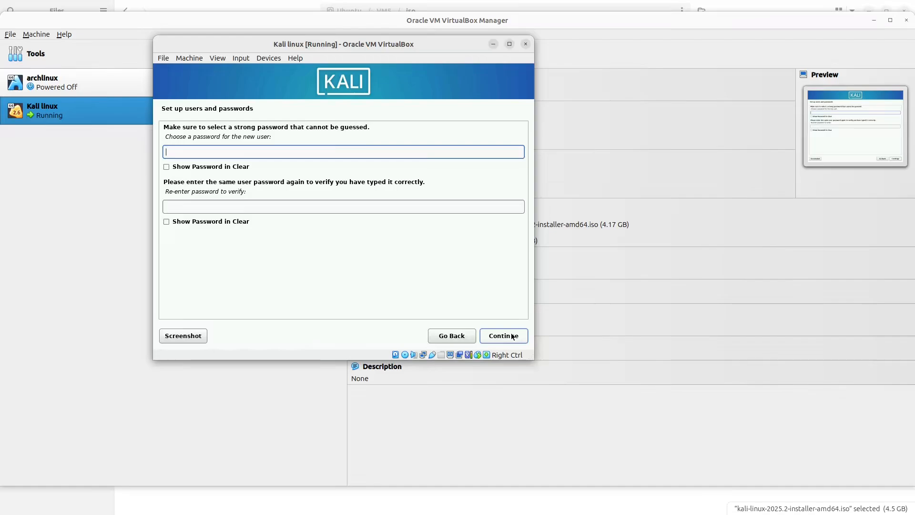
# Enter the new user's password, repeat it for verification and continue to disk partitioning.
pyautogui.write('●●●●●●●')
pyautogui.press('Tab')
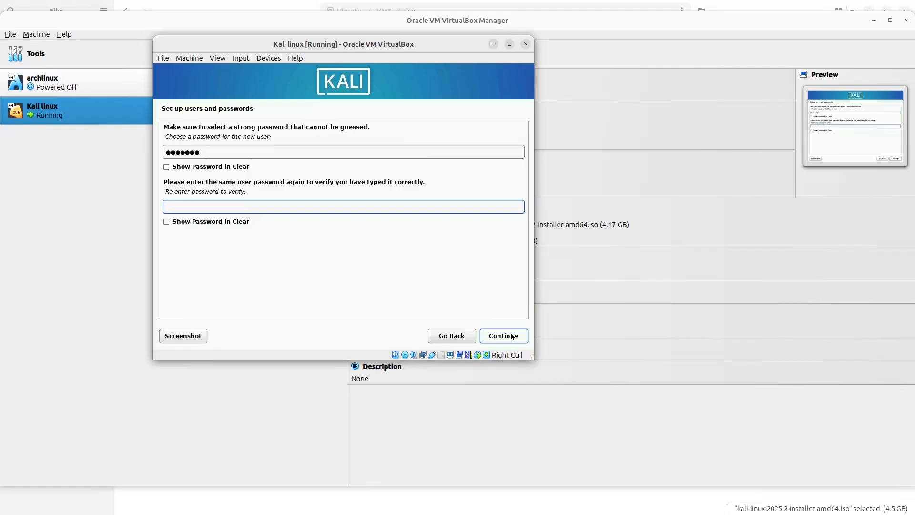
pyautogui.write('●●●●●●●')
pyautogui.click(501, 339)
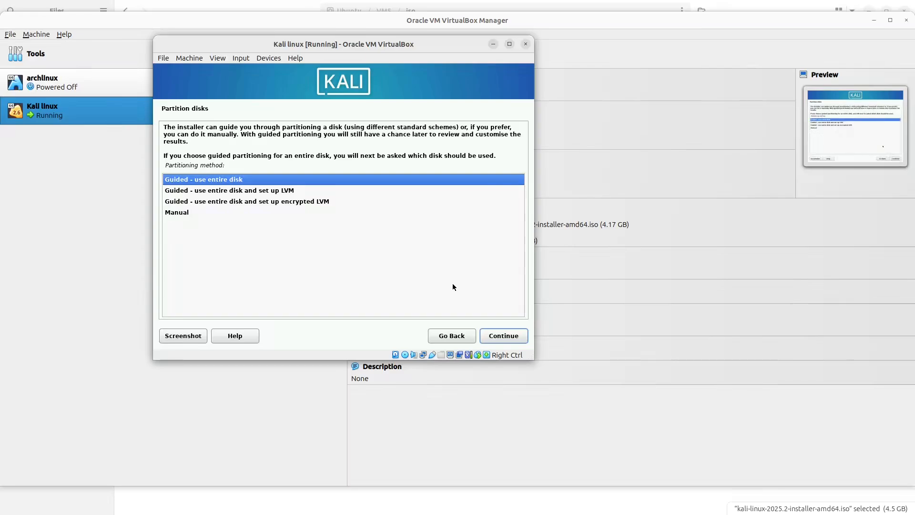
# Partition the entire 21.5 GB virtual disk with guided partitioning, all files in one partition, and write the changes to disk.
pyautogui.click(514, 337)
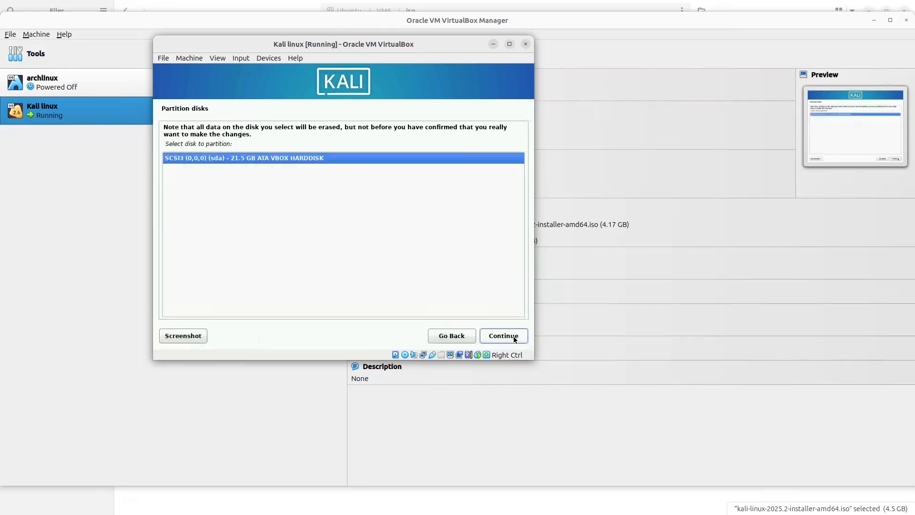
pyautogui.click(514, 339)
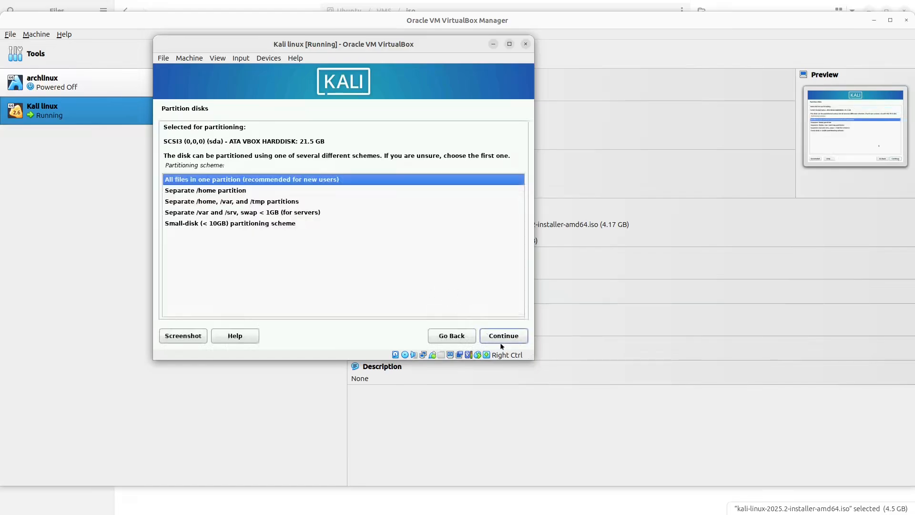
pyautogui.click(501, 341)
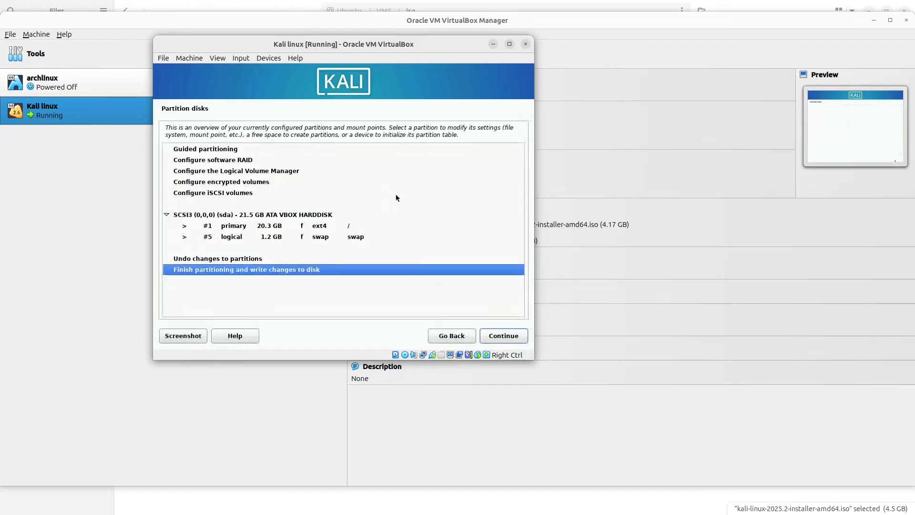
pyautogui.click(509, 339)
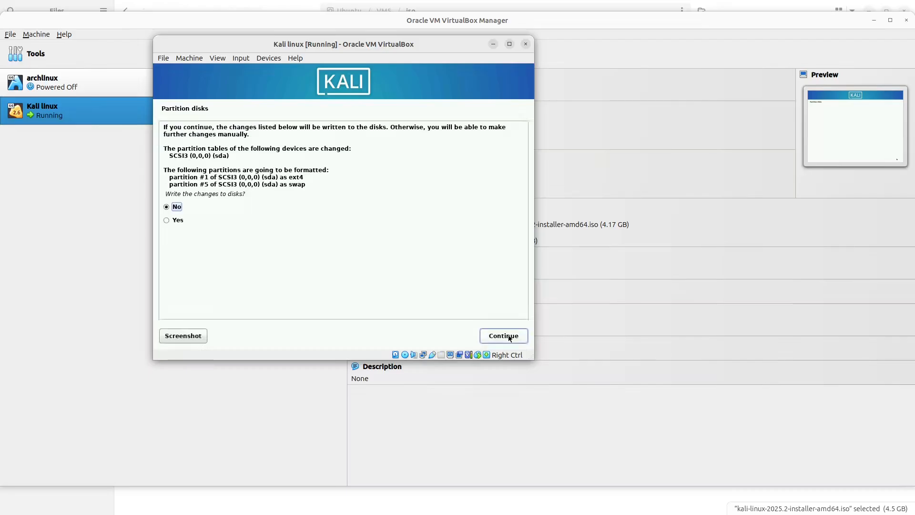
pyautogui.click(181, 223)
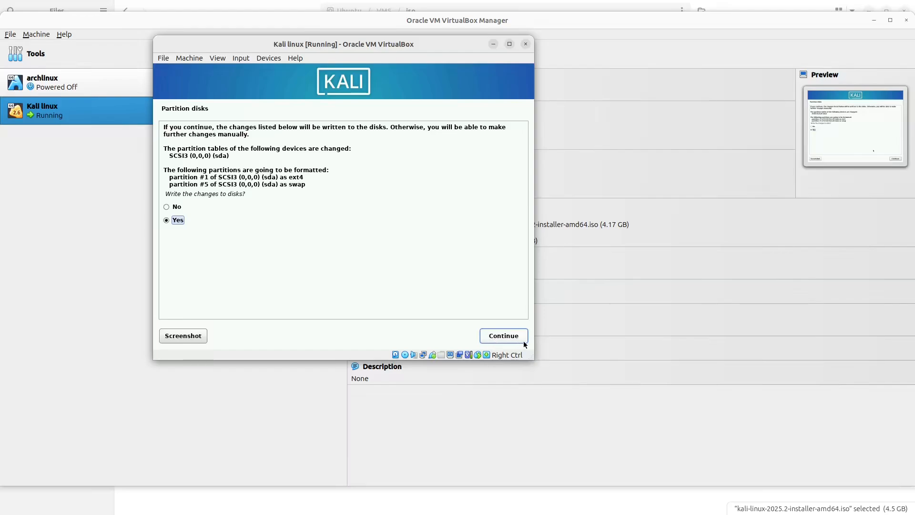
pyautogui.click(505, 338)
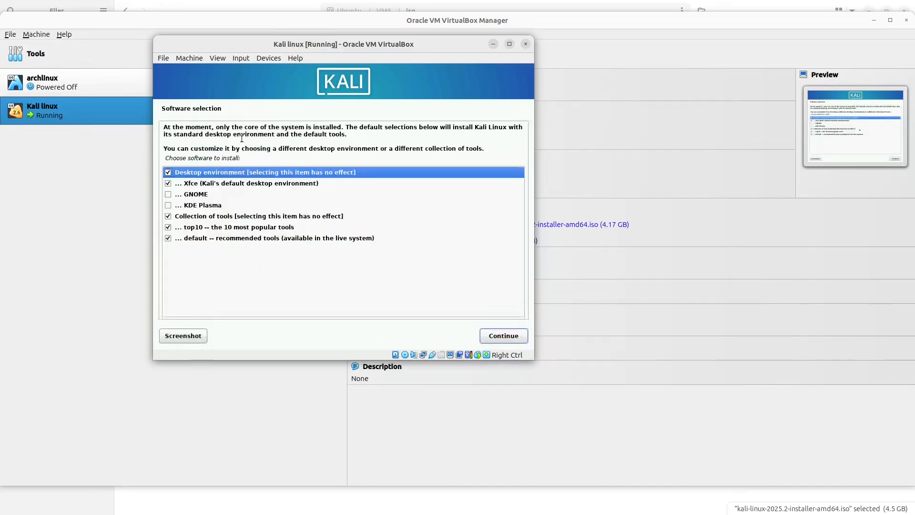
# Choose KDE Plasma instead of Xfce as the desktop environment, keep the default tool collections and continue installing.
pyautogui.click(169, 205)
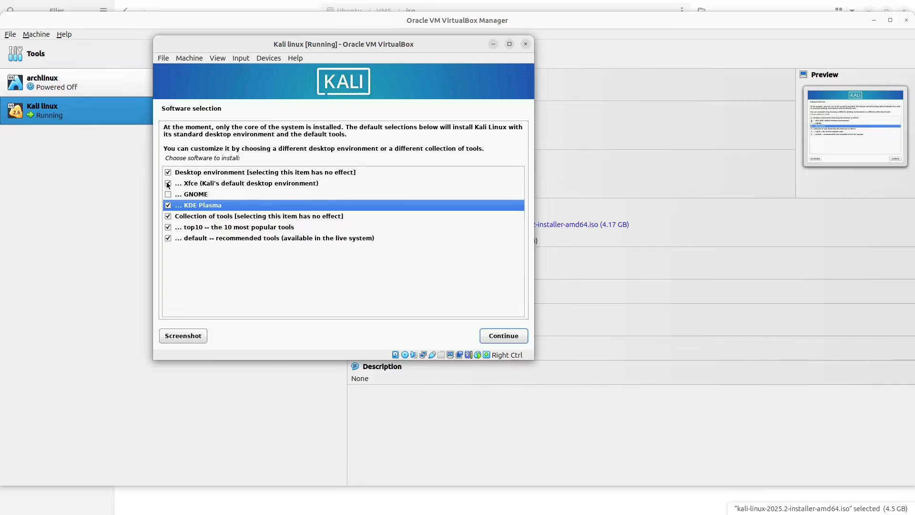
pyautogui.click(168, 184)
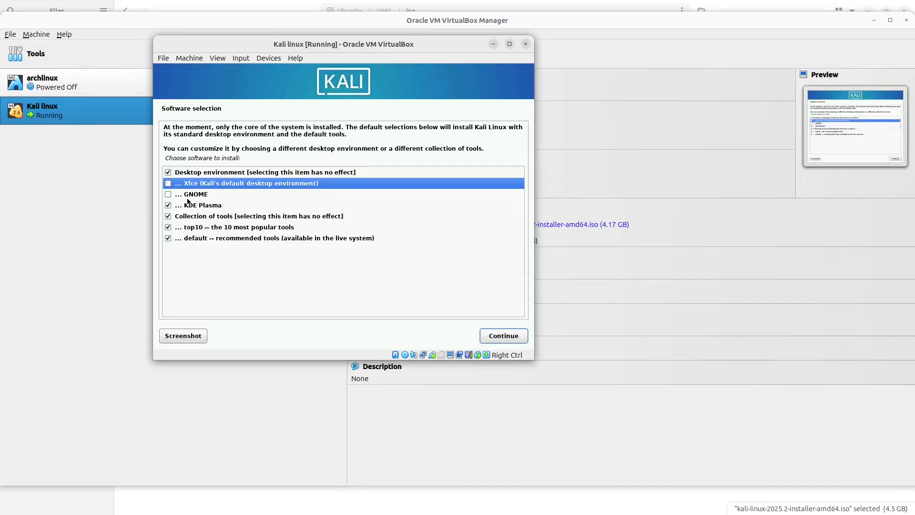
pyautogui.click(492, 338)
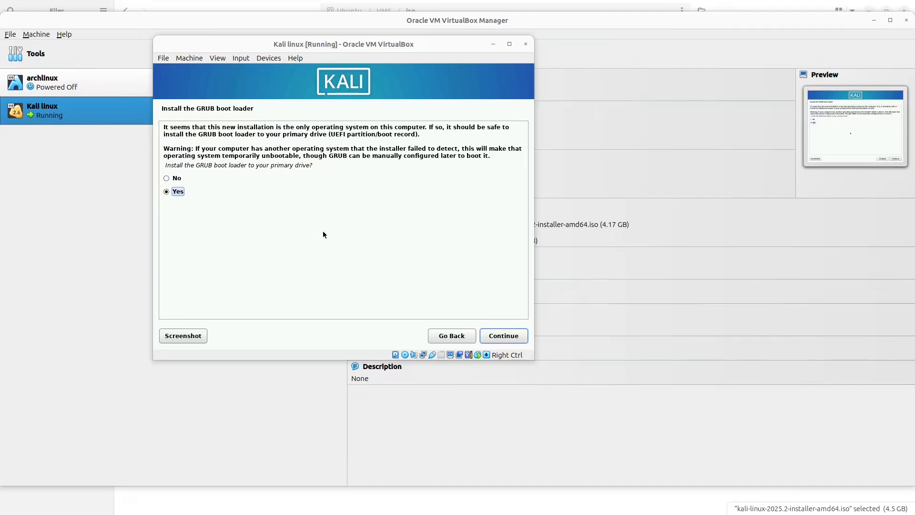
# Install the GRUB boot loader to the primary drive on /dev/sda.
pyautogui.click(508, 337)
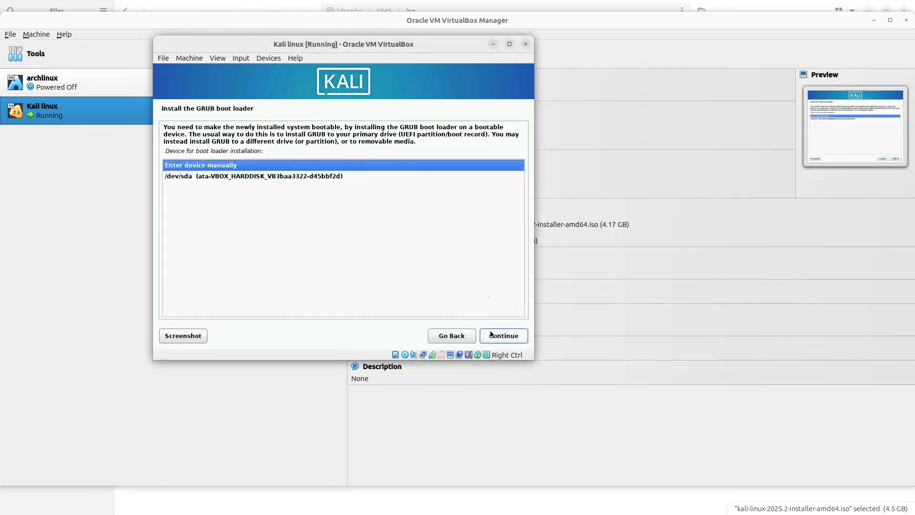
pyautogui.click(274, 176)
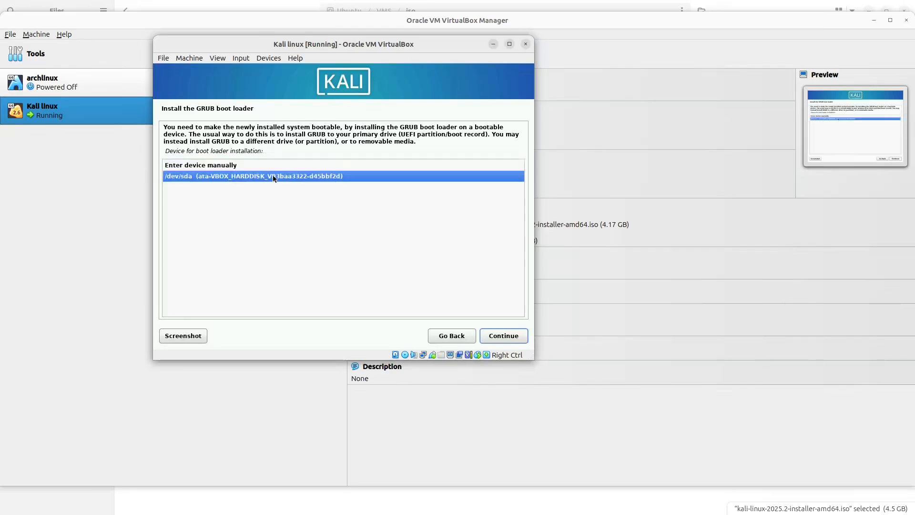
pyautogui.click(497, 340)
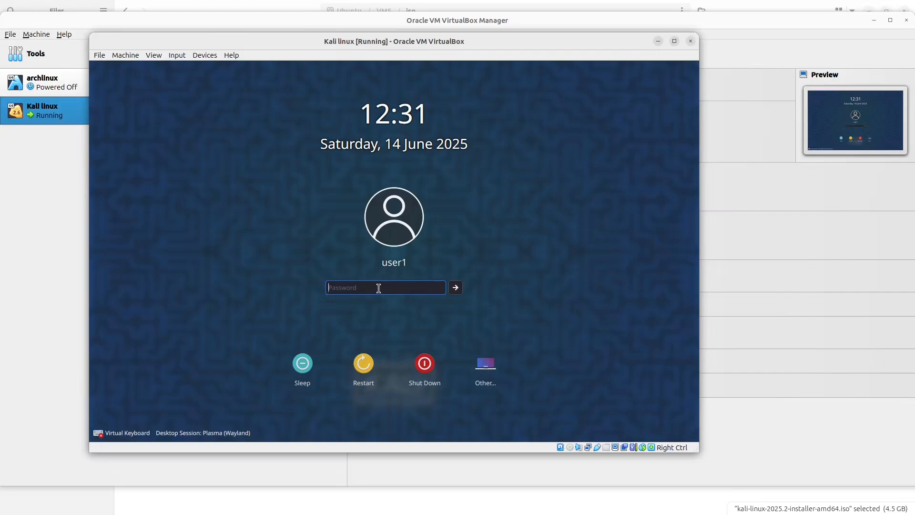
# Log in as user1 with the account password, close the Welcome Center and maximize the virtual machine window.
pyautogui.write('•••••••')
pyautogui.press('Return')
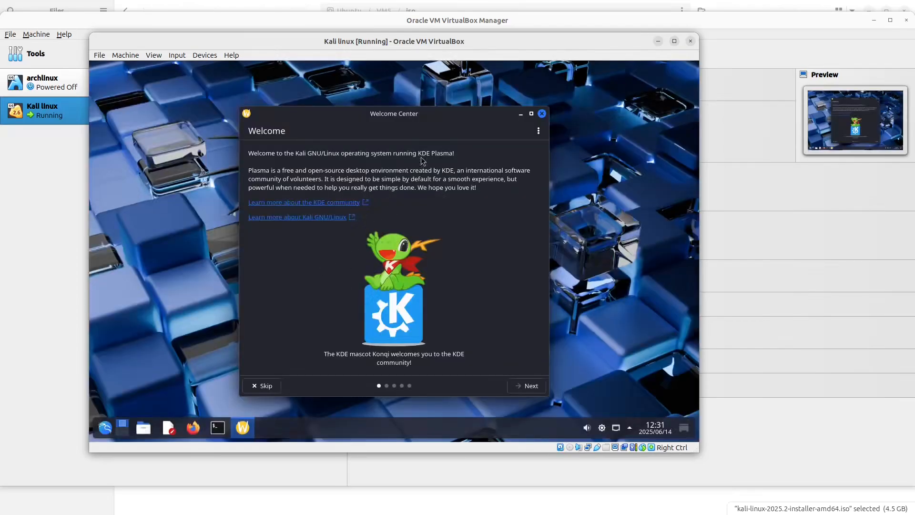
pyautogui.click(542, 114)
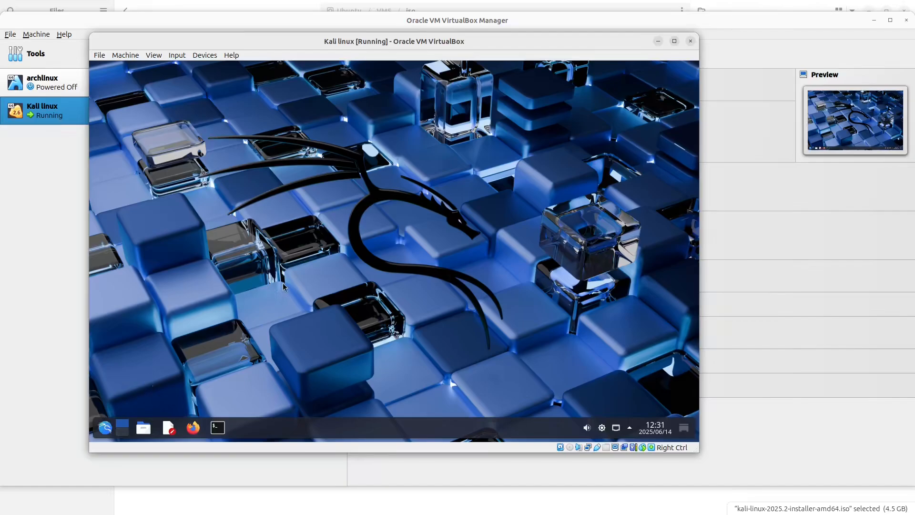
pyautogui.click(674, 42)
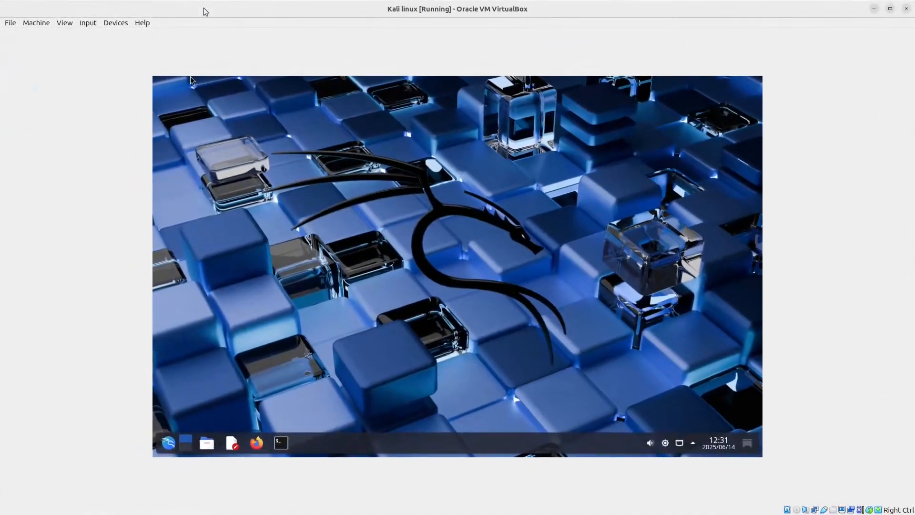
# Insert VBoxGuestAdditions_7.0.0.iso into the virtual optical drive, mount the disc and open a terminal in its folder.
pyautogui.click(115, 25)
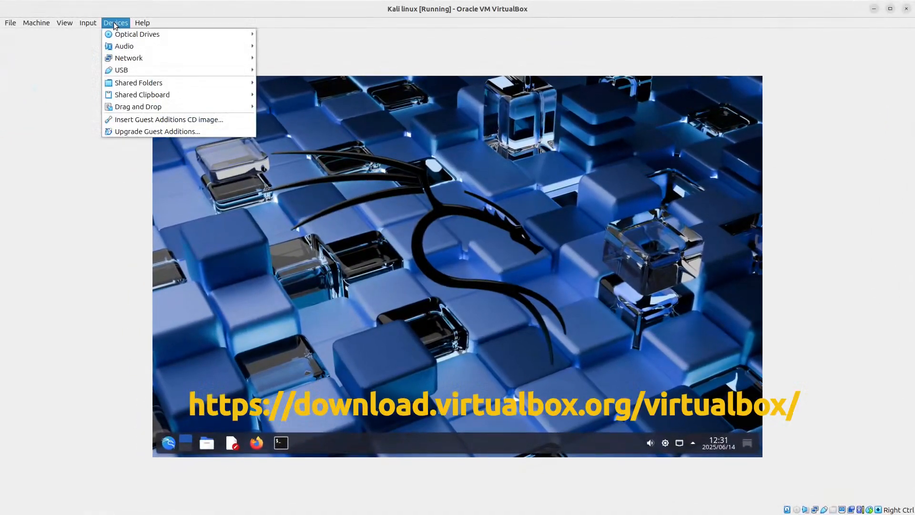
pyautogui.moveTo(128, 35)
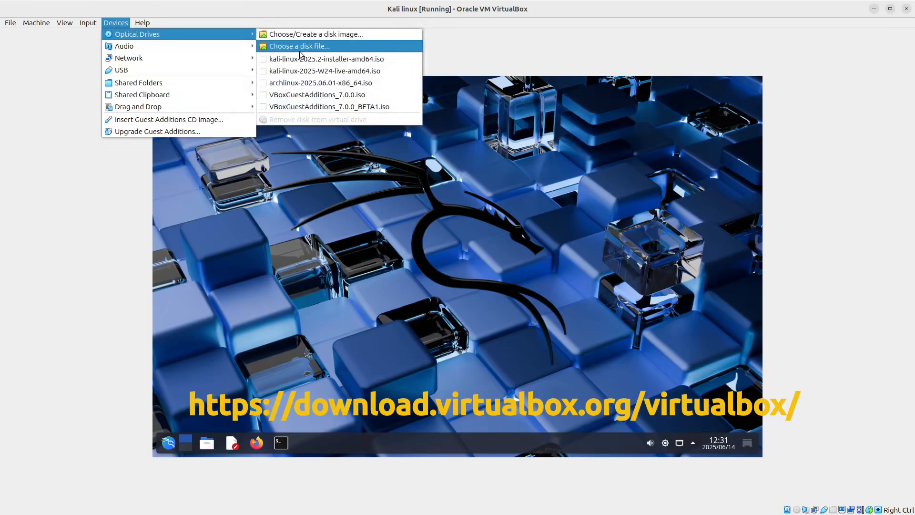
pyautogui.click(345, 96)
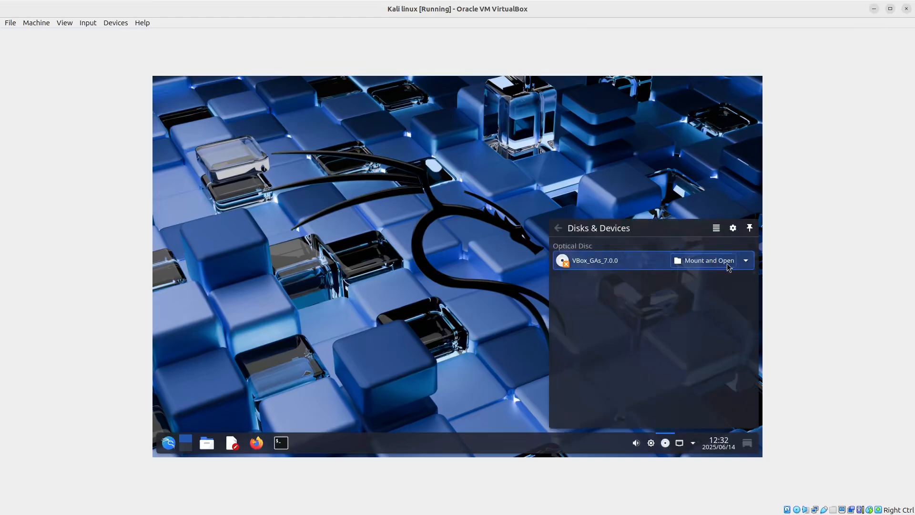
pyautogui.click(724, 263)
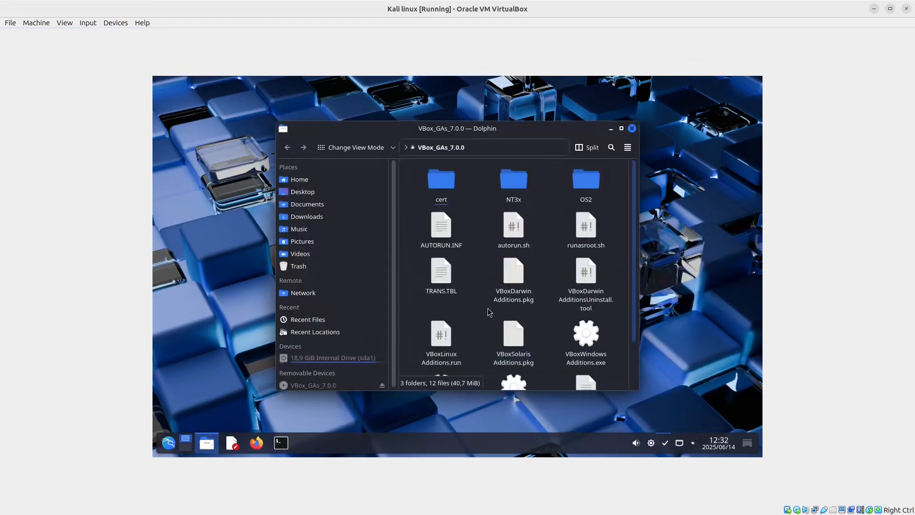
pyautogui.rightClick(479, 280)
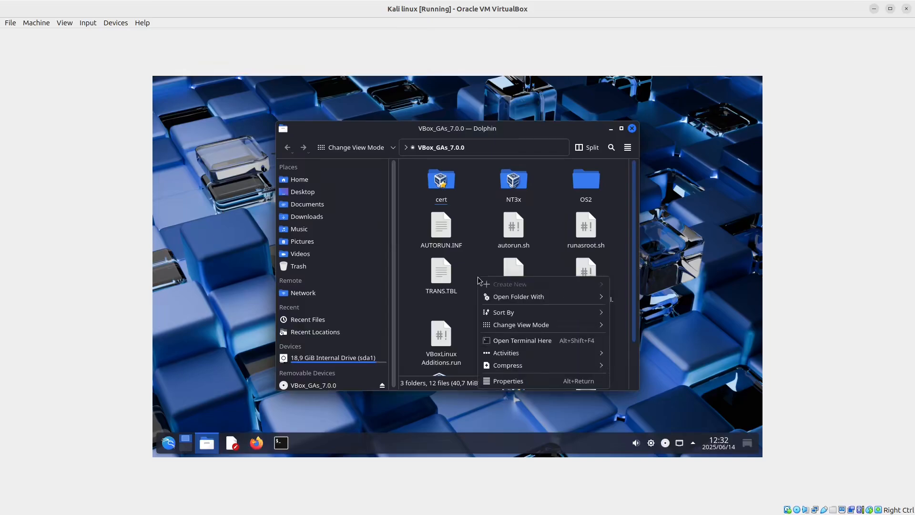
pyautogui.click(520, 341)
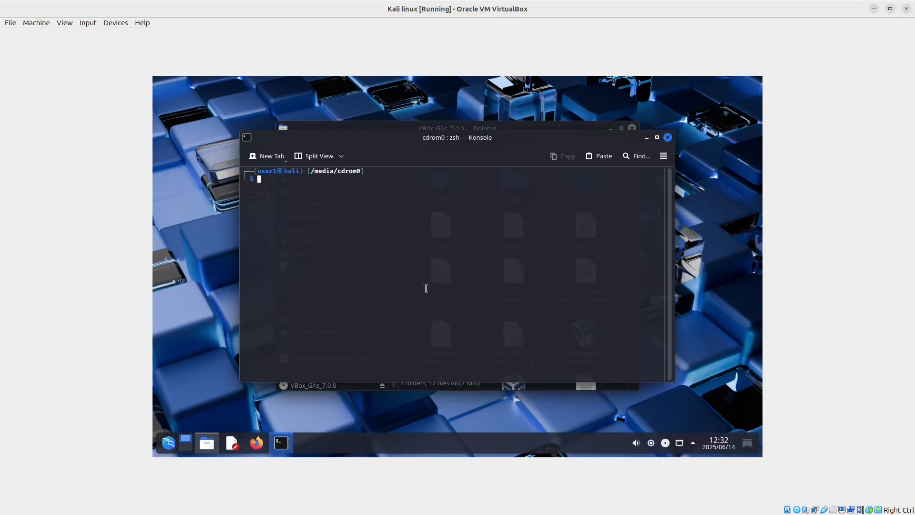
# Switch to root with sudo su, entering the account password, and list the disc's files.
pyautogui.write('sudo su')
pyautogui.press('Return')
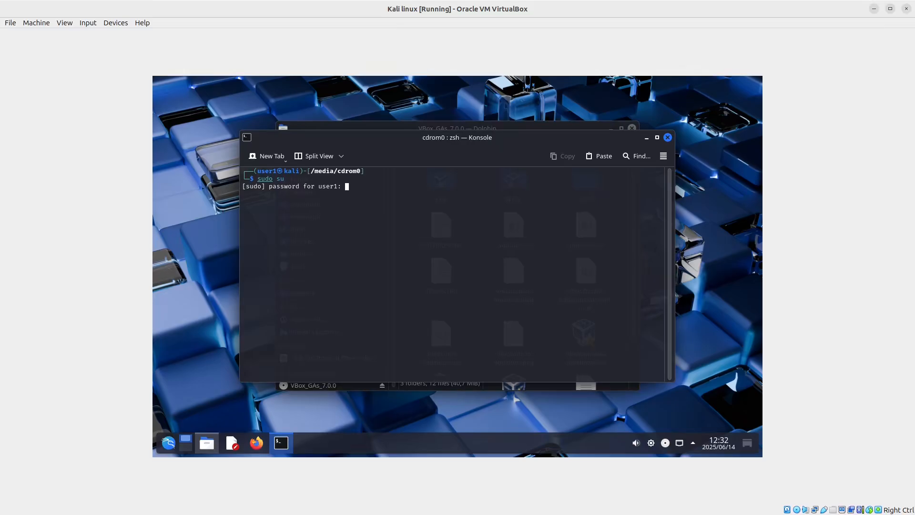
pyautogui.press('Return')
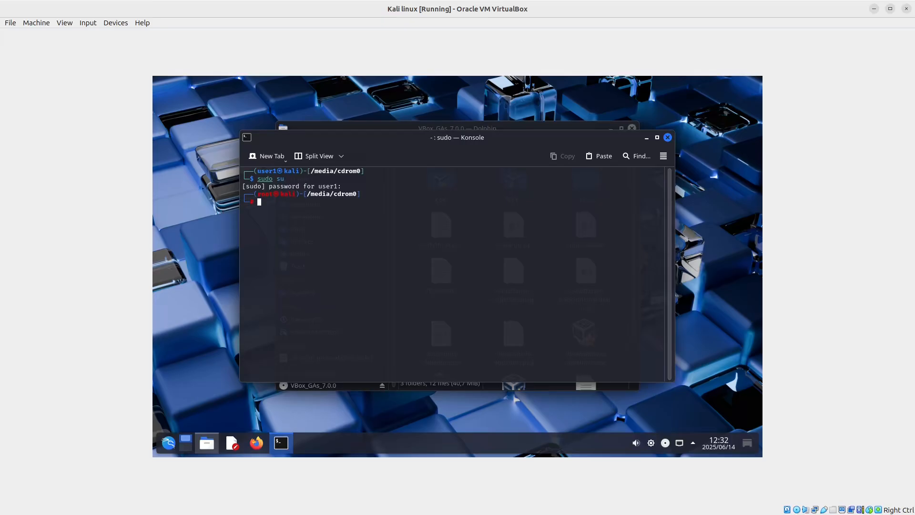
pyautogui.write('ls')
pyautogui.press('Return')
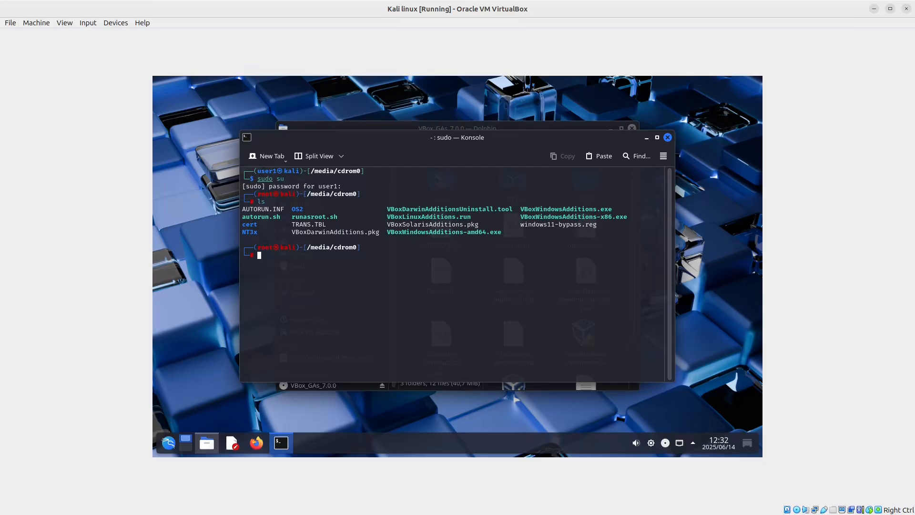
# Try to run ./VBoxLinuxAdditions.run from the disc as root and exit the root shell.
pyautogui.write('./VB')
pyautogui.press('Tab')
pyautogui.write('L')
pyautogui.press('Tab')
pyautogui.press('Return')
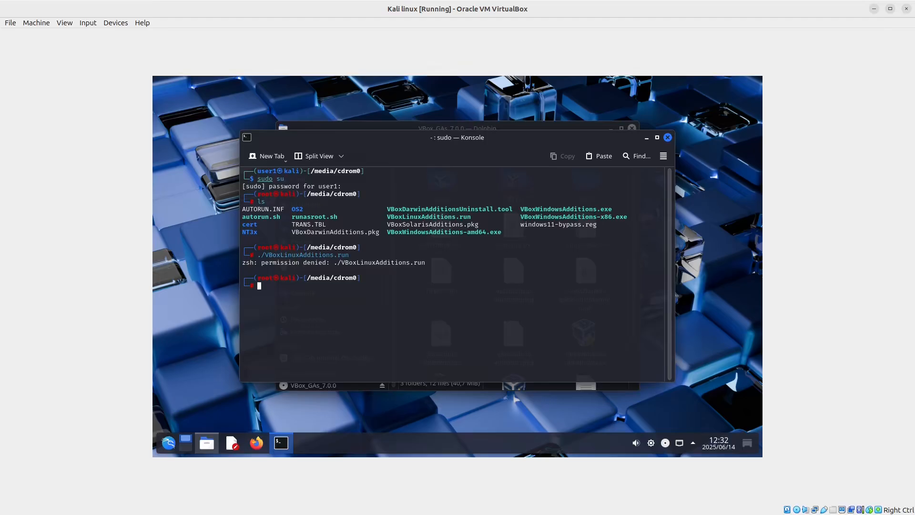
pyautogui.write('exit')
pyautogui.press('Return')
# Try to run the disc's Linux additions installer as user1 with sudo ./VBoxLinuxAdditions.run.
pyautogui.press('Up')
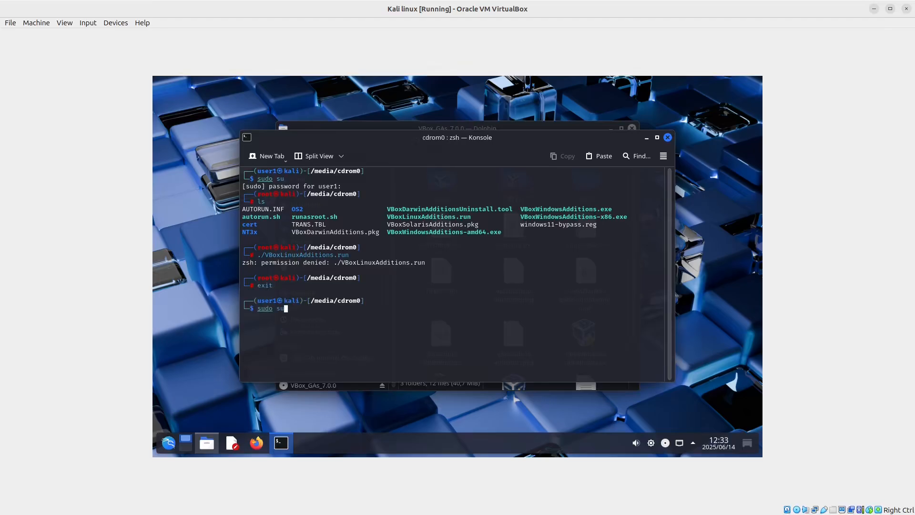
pyautogui.press('Left')
pyautogui.press('Left')
pyautogui.press('Left')
pyautogui.press('Right')
pyautogui.press('Delete')
pyautogui.press('Delete')
pyautogui.write('./VB')
pyautogui.write('oxL')
pyautogui.press('Tab')
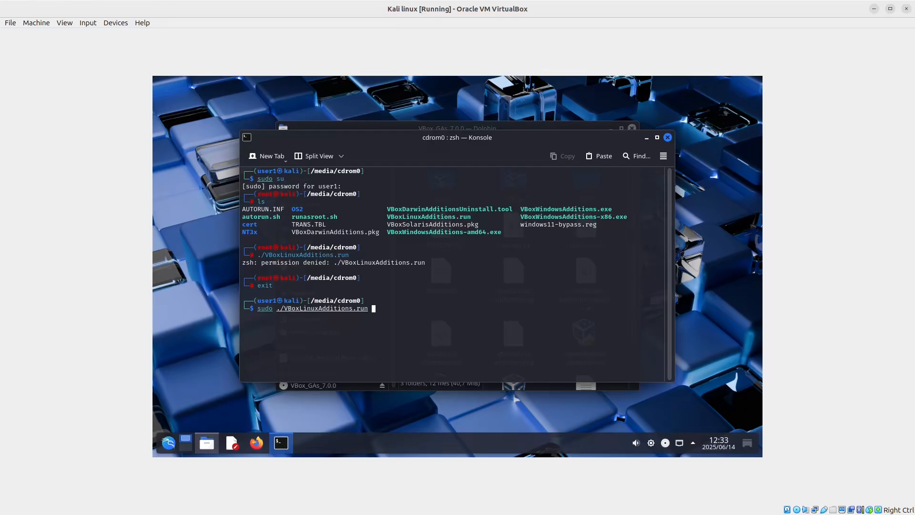
pyautogui.press('Return')
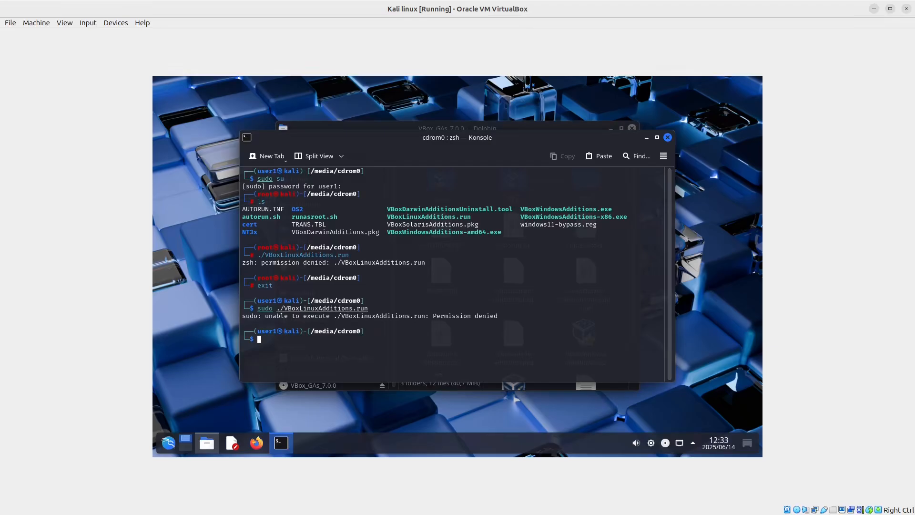
# Print the working directory and copy VBoxLinuxAdditions.run from the disc to /home/user1.
pyautogui.write('pwd')
pyautogui.press('Return')
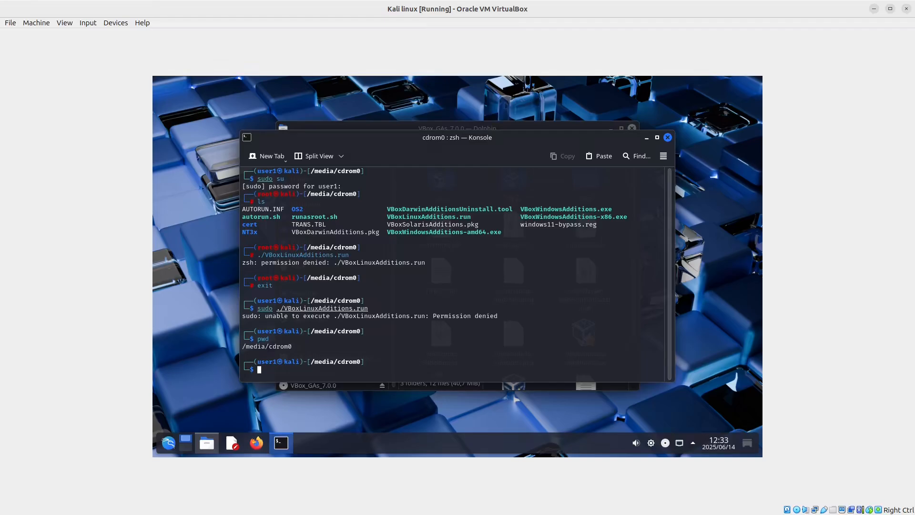
pyautogui.write('cp VBoxL')
pyautogui.press('Tab')
pyautogui.write('/h')
pyautogui.press('Tab')
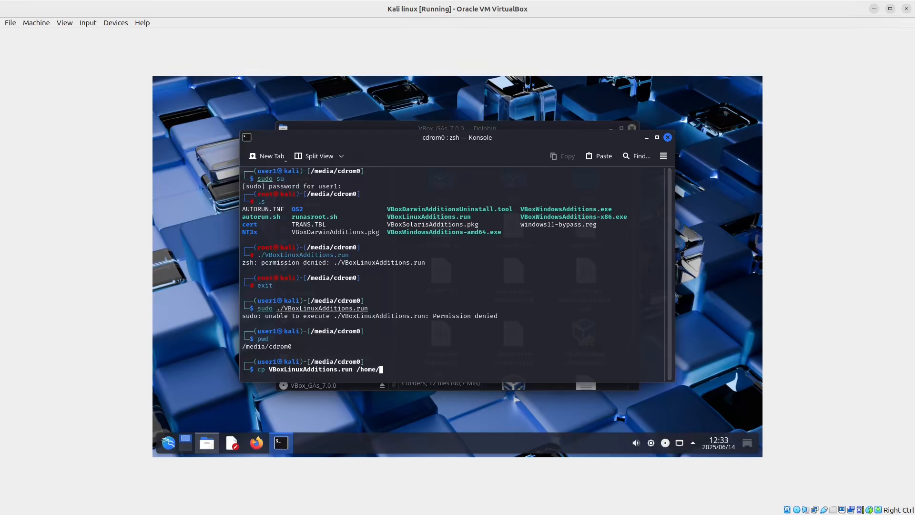
pyautogui.write('u')
pyautogui.press('Tab')
pyautogui.press('Return')
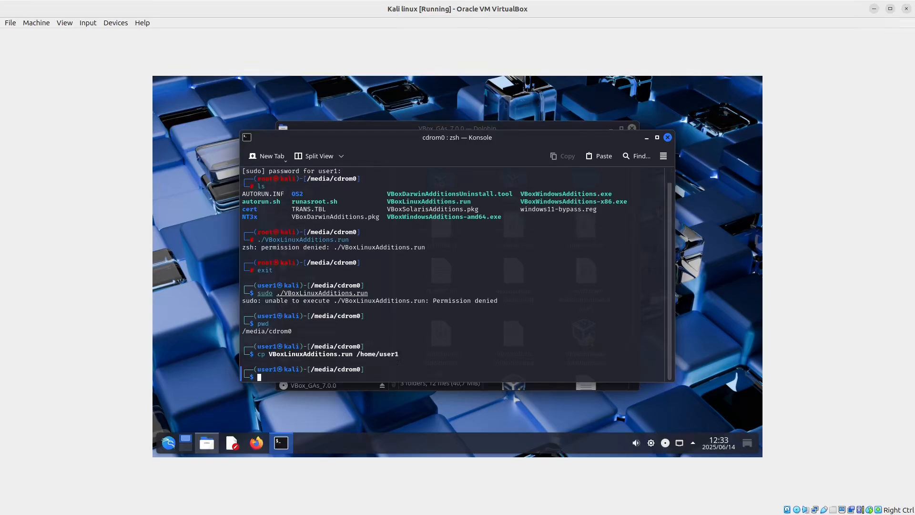
# Change to the home directory with cd ~/ and list its contents.
pyautogui.write('cd ~/')
pyautogui.press('Return')
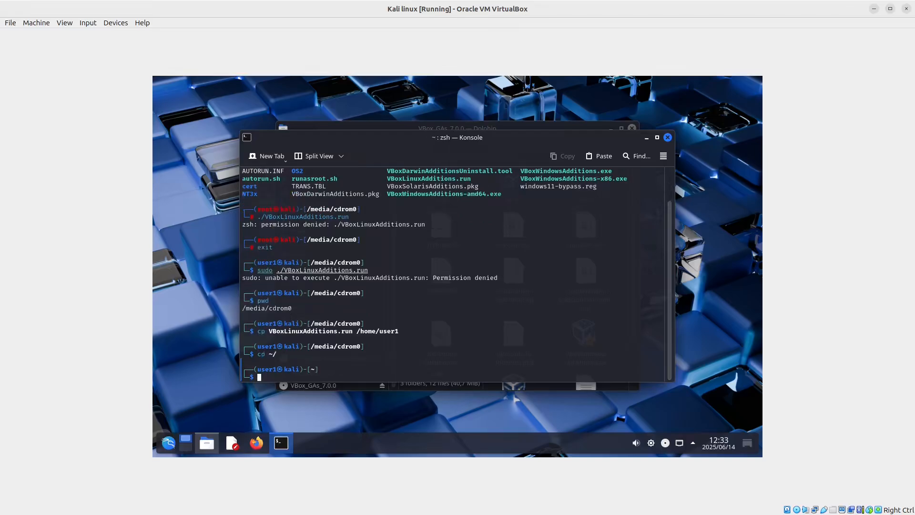
pyautogui.write('ls')
pyautogui.press('Return')
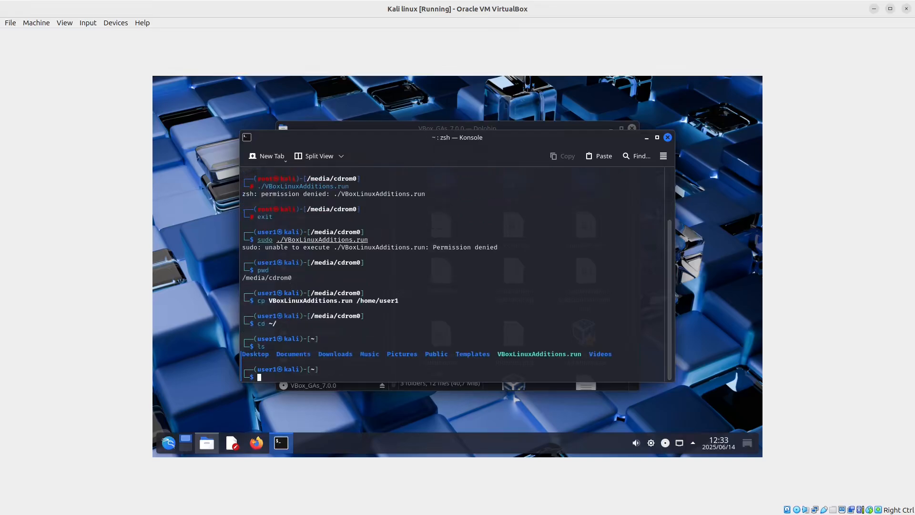
# Give the copied ./VBoxLinuxAdditions.run full permissions with sudo chmod 777.
pyautogui.write('sudo chmod 777 V')
pyautogui.press('Tab')
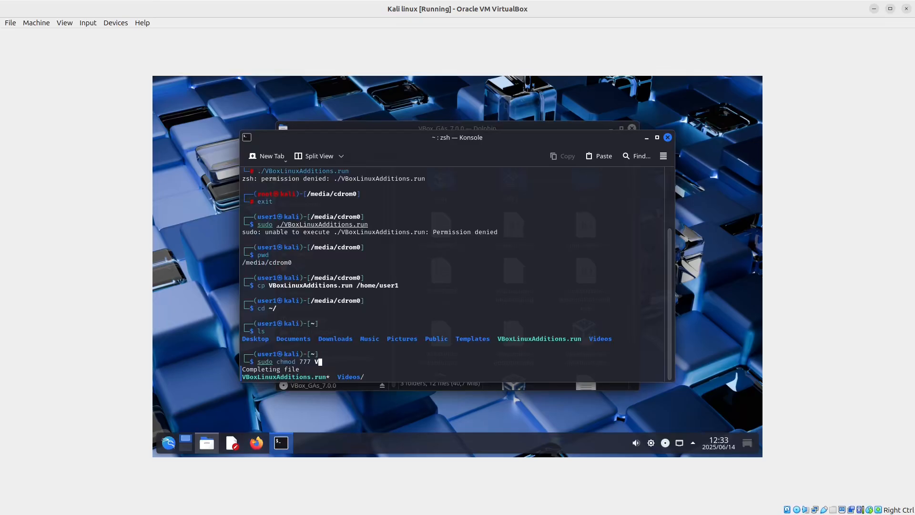
pyautogui.press('BackSpace')
pyautogui.write('./VB')
pyautogui.press('Tab')
pyautogui.press('Return')
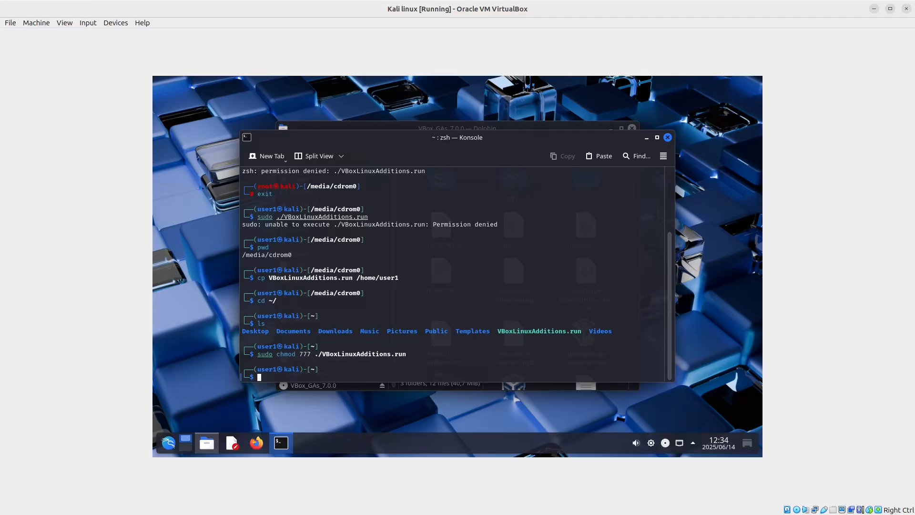
# Run the copied Guest Additions installer with sudo ./VBoxLinuxAdditions.run and answer yes to continue the installation.
pyautogui.write('sudo ')
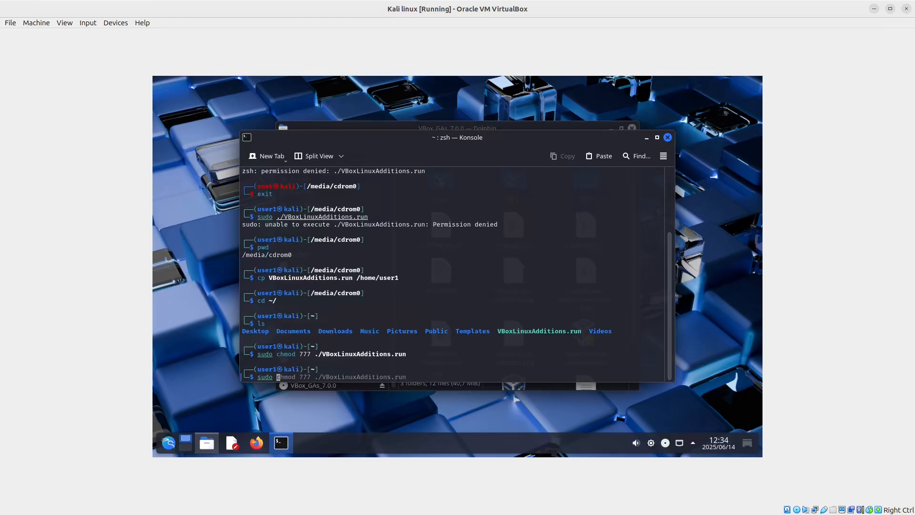
pyautogui.write('./VB')
pyautogui.press('Tab')
pyautogui.press('Return')
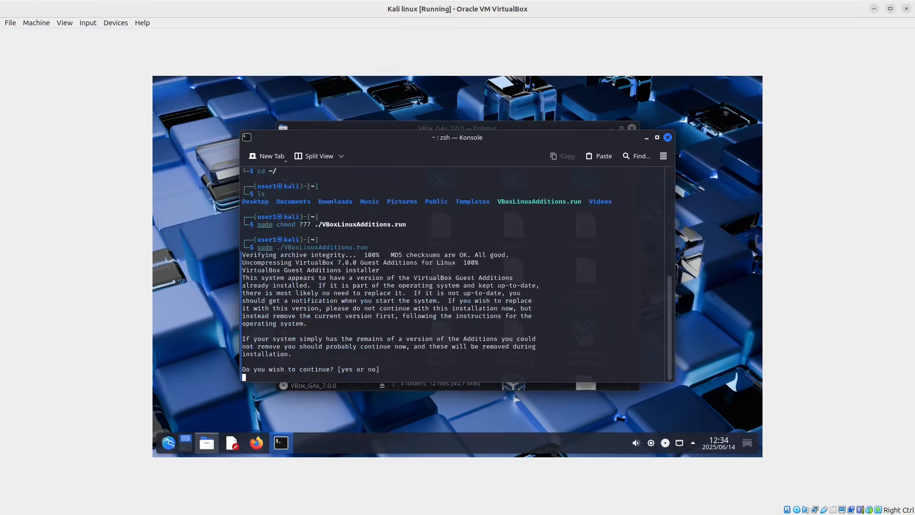
pyautogui.write('yes')
pyautogui.press('Return')
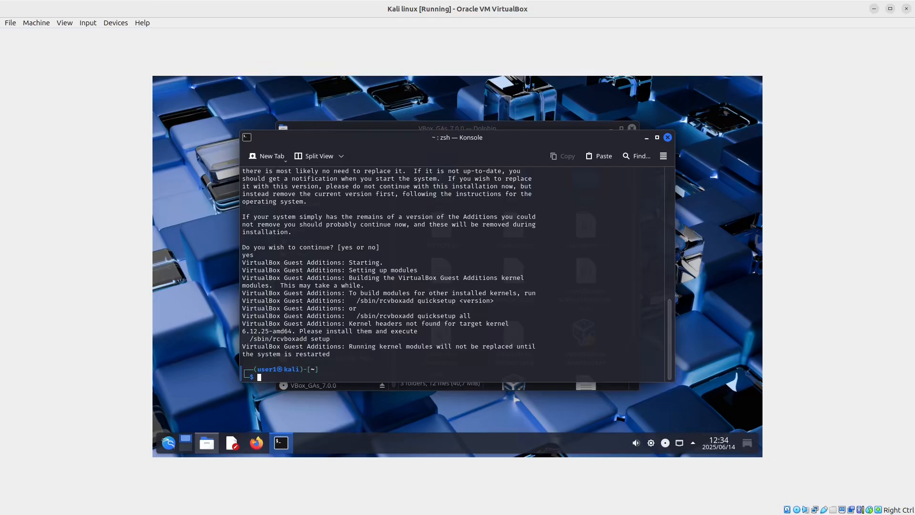
# Restart the virtual machine with sudo reboot, boot Kali and log in as user1 with the account password.
pyautogui.write('sudo reboot')
pyautogui.press('Return')
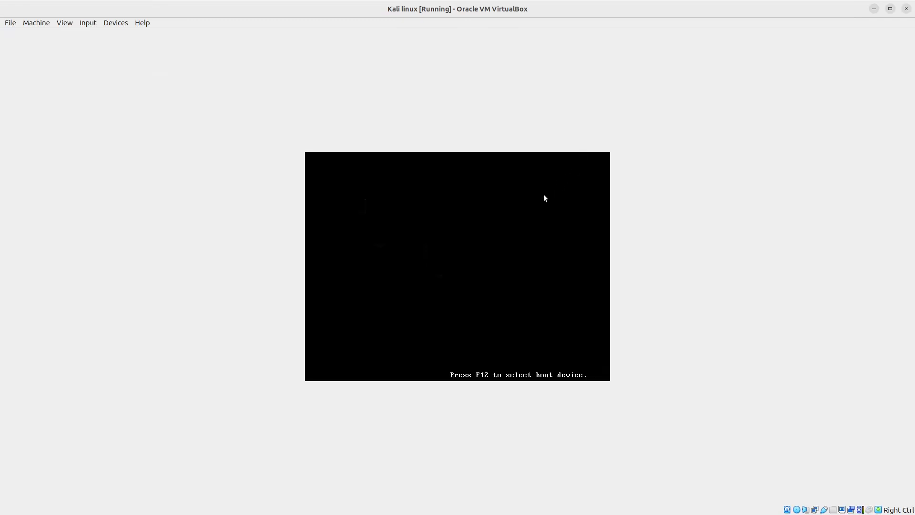
pyautogui.press('Return')
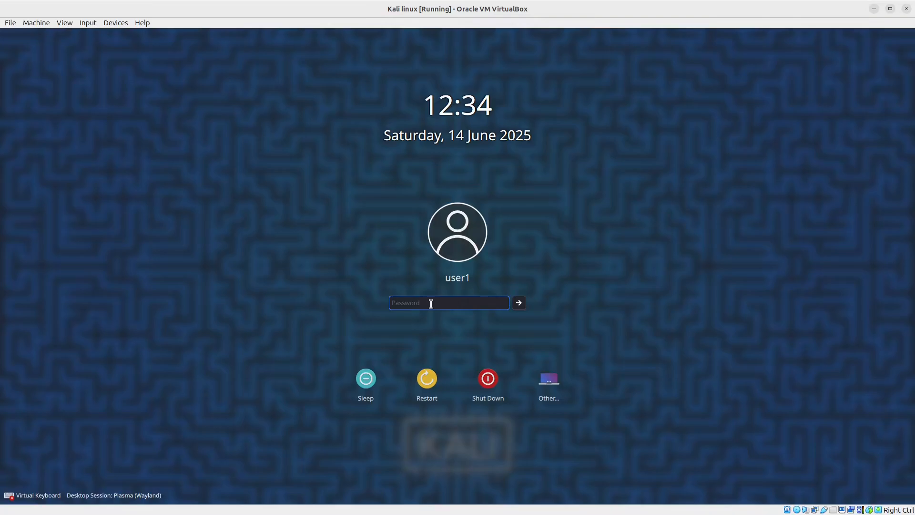
pyautogui.write('*******')
pyautogui.press('Return')
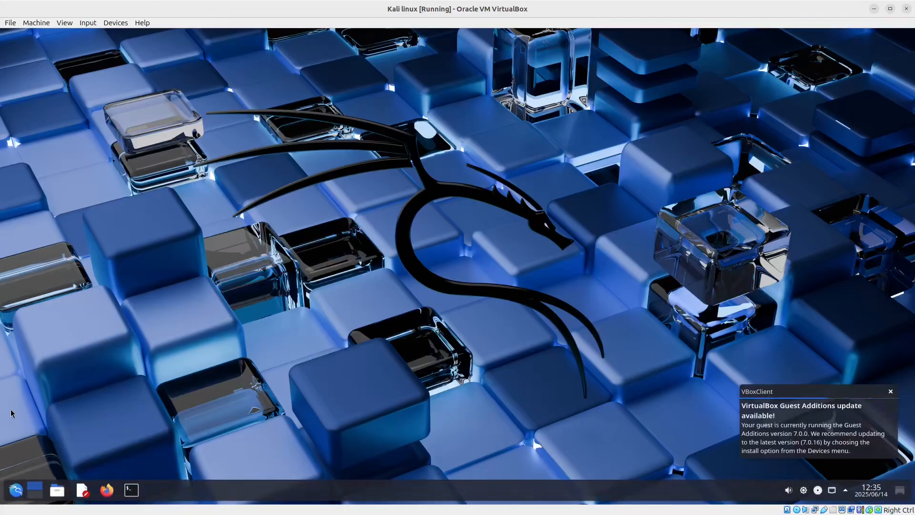
# Open a Konsole terminal on the Kali desktop.
pyautogui.click(16, 490)
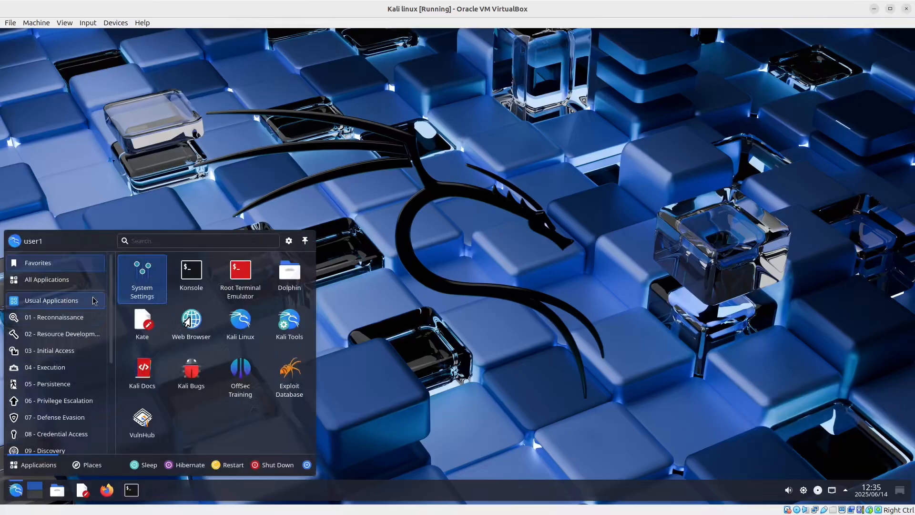
pyautogui.click(184, 279)
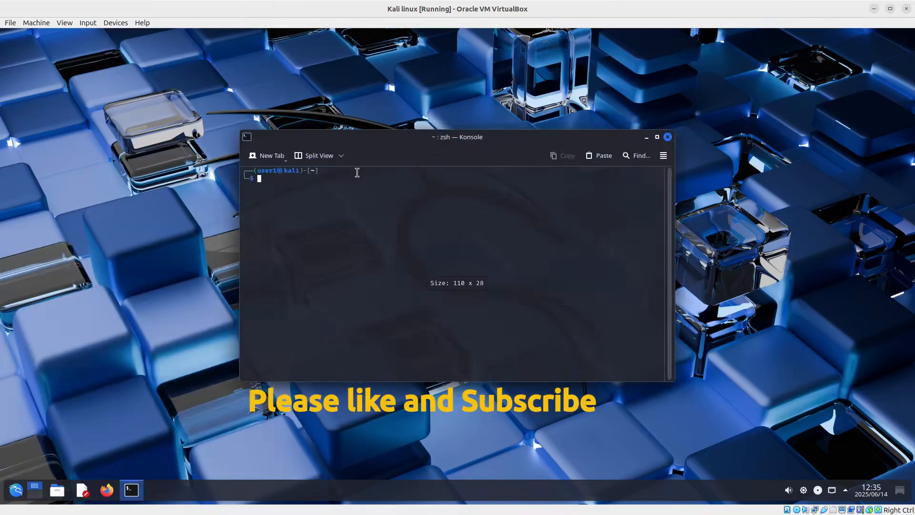